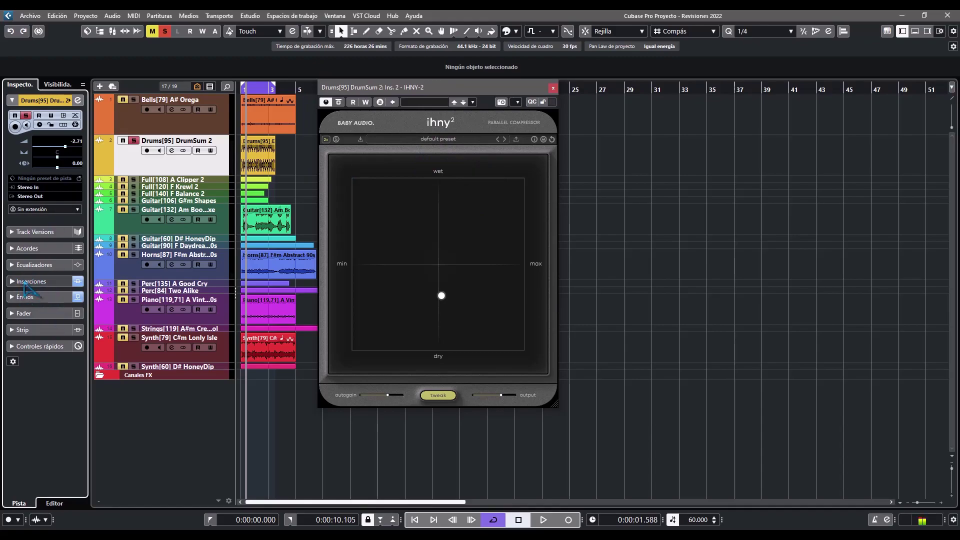
Open the I Heart NY compressor from the DrumSum 2 track's inserts to view it beside IHNY-2, and close it again.
left_click(29, 282)
left_click(23, 214)
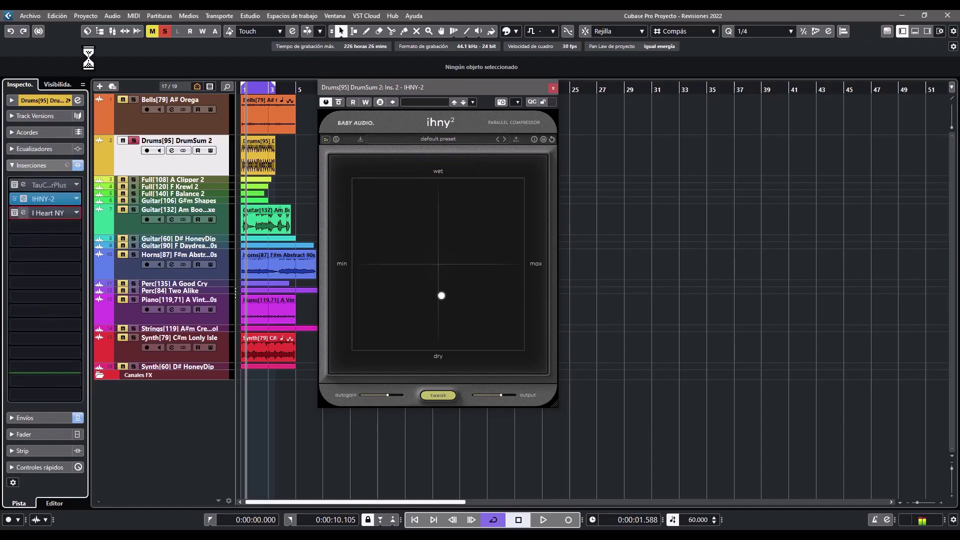
left_click(59, 103)
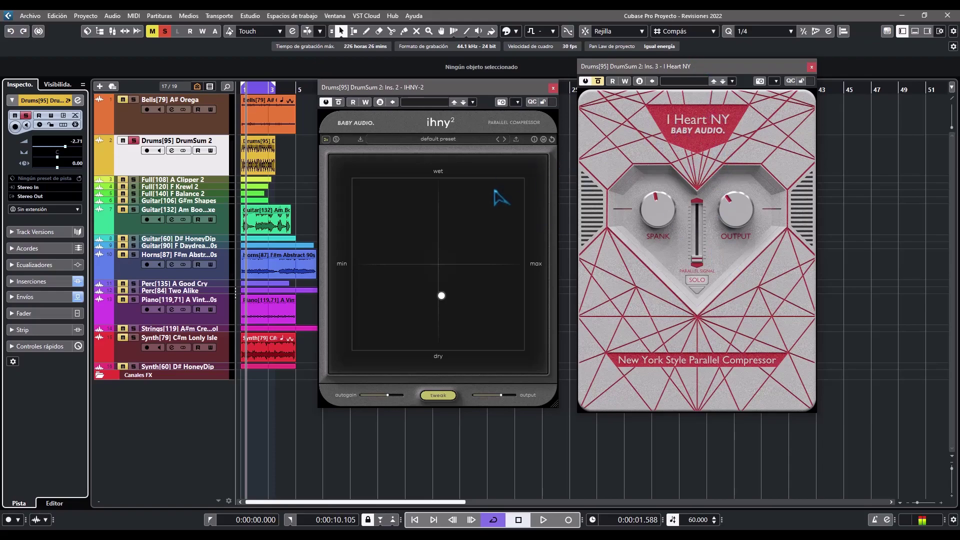
left_click(812, 67)
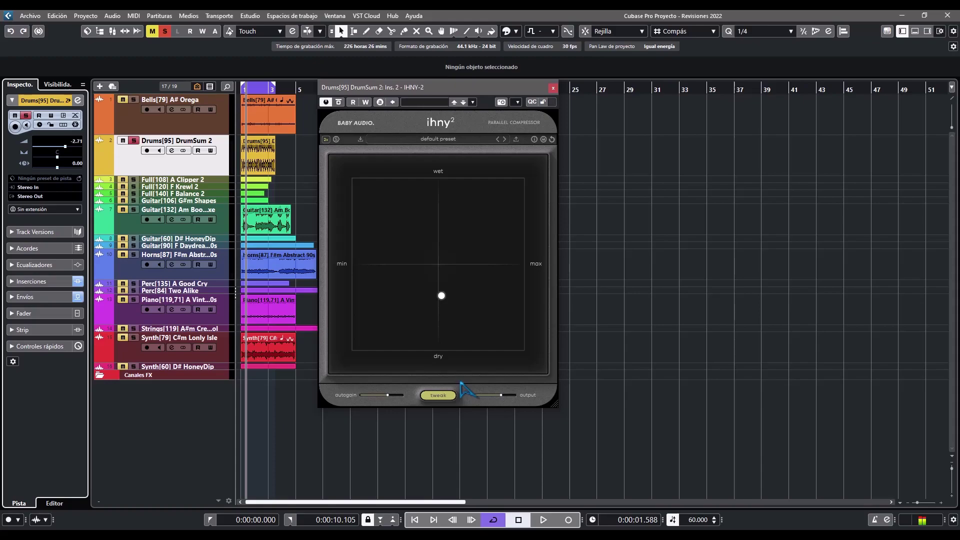
Move the IHNY-2 puck to the centre of its pad and enlarge the plug-in window.
mouse_move(440, 304)
left_mouse_down()
mouse_move(442, 237)
mouse_move(427, 251)
mouse_move(497, 306)
mouse_move(487, 302)
mouse_move(482, 271)
mouse_move(460, 263)
mouse_move(454, 299)
mouse_move(422, 281)
mouse_move(410, 222)
mouse_move(453, 284)
mouse_move(455, 310)
left_mouse_up()
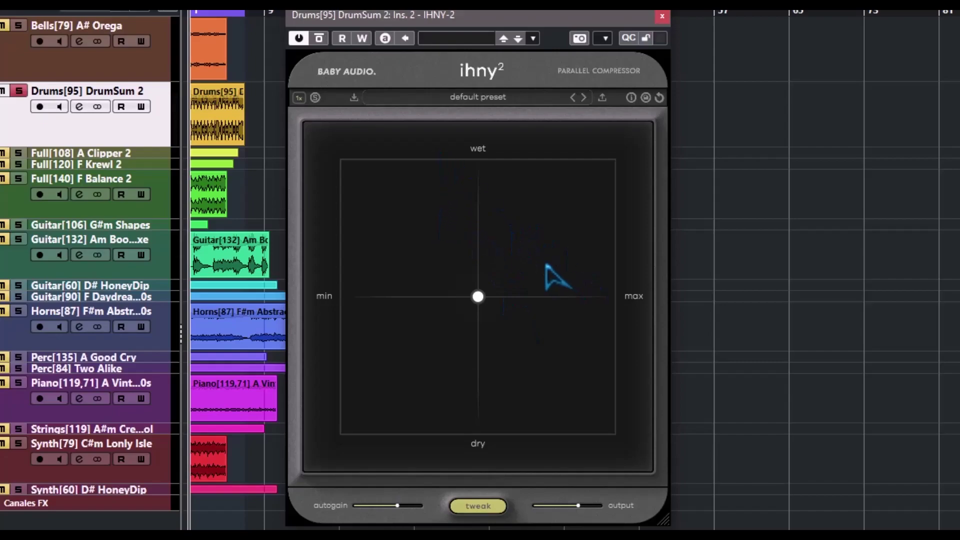
left_click_drag(663, 520, 684, 499)
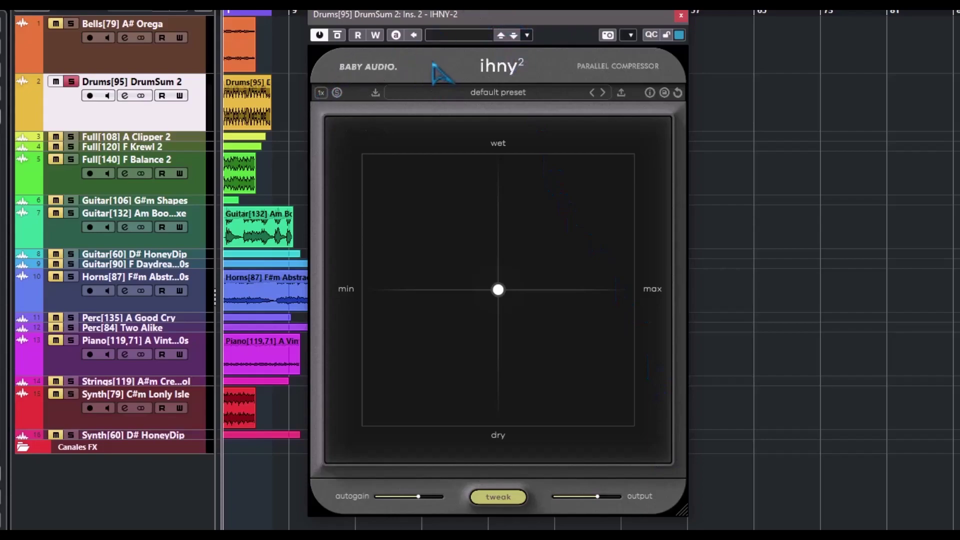
Inspect the IHNY-2 header controls: the oversampling choices, solo on and off, the plug-in information and the bypass control.
left_click(321, 94)
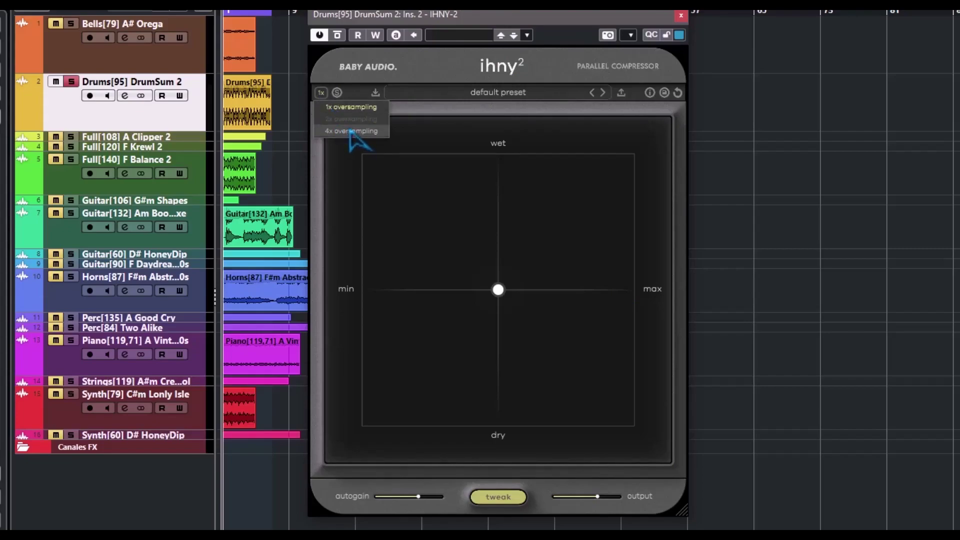
left_click(337, 93)
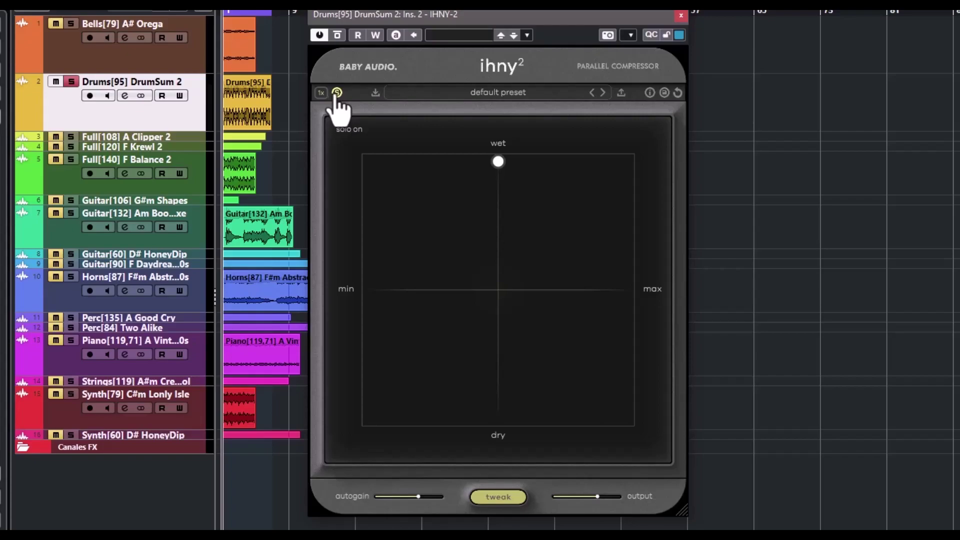
left_click(336, 93)
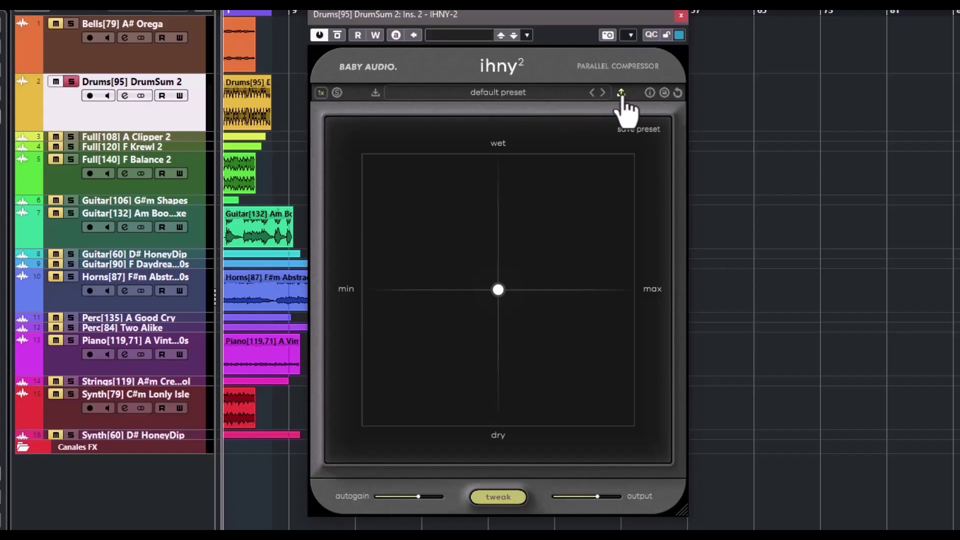
left_click(649, 93)
left_click(649, 93)
left_click(679, 94)
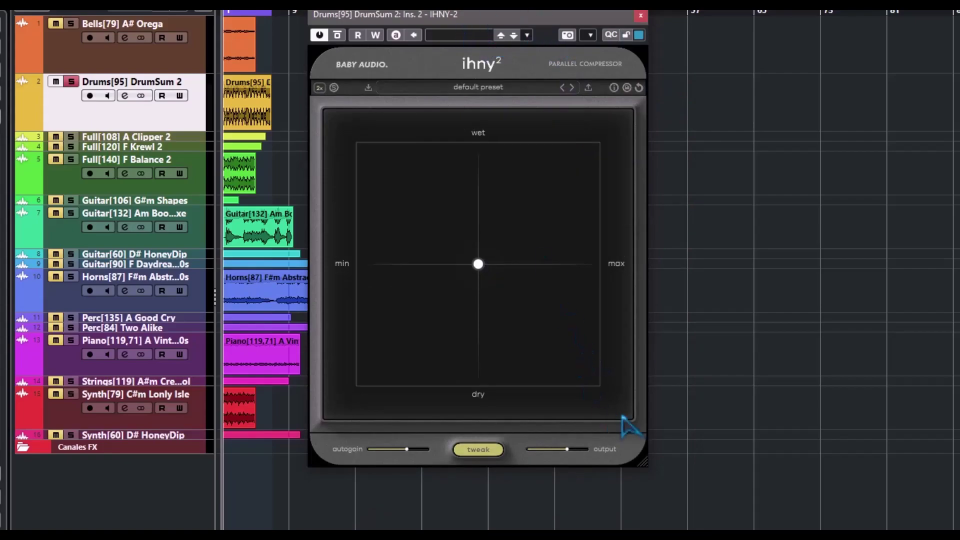
Enlarge the IHNY-2 window and move the puck slightly above the pad's centre, to about 58% wet and 42% dry.
left_click_drag(644, 459, 687, 513)
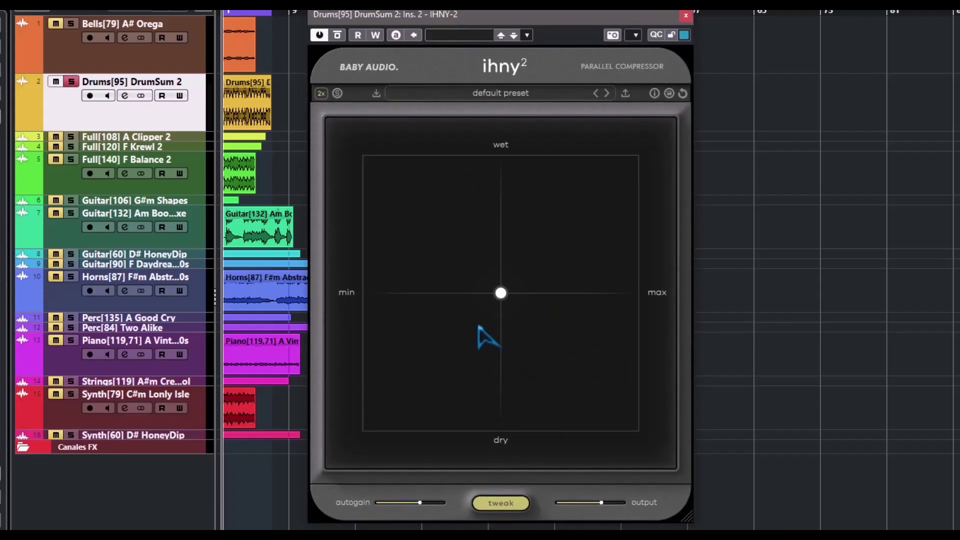
left_click(499, 298)
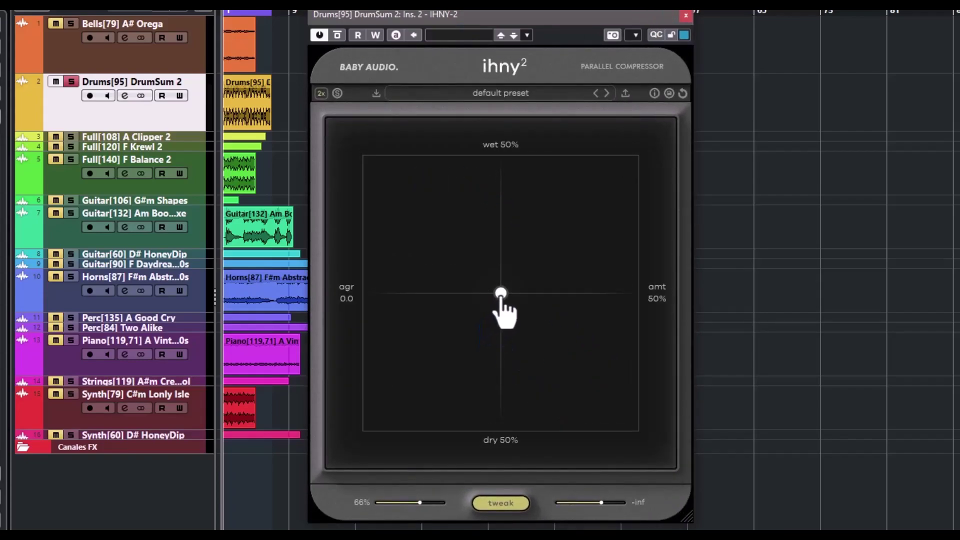
left_click_drag(502, 300, 497, 270)
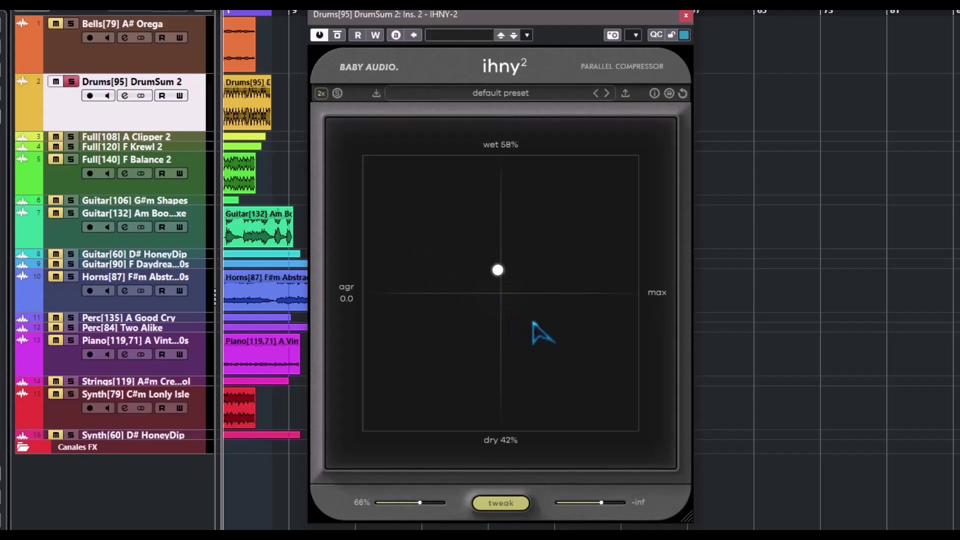
Show the tweak controls and sweep the envelope, taking attack to 1 ms and 48 ms and release up to 909 ms.
left_click(510, 510)
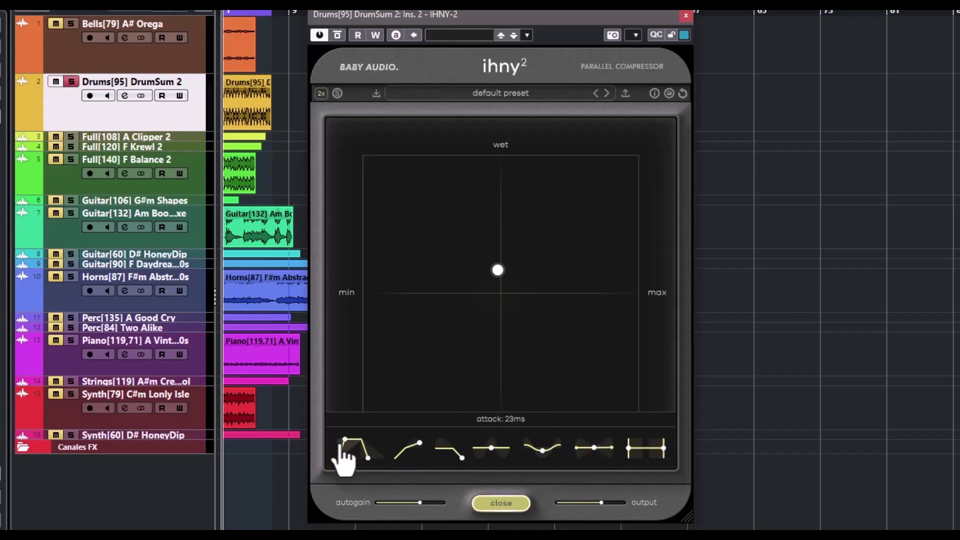
left_click_drag(344, 440, 283, 449)
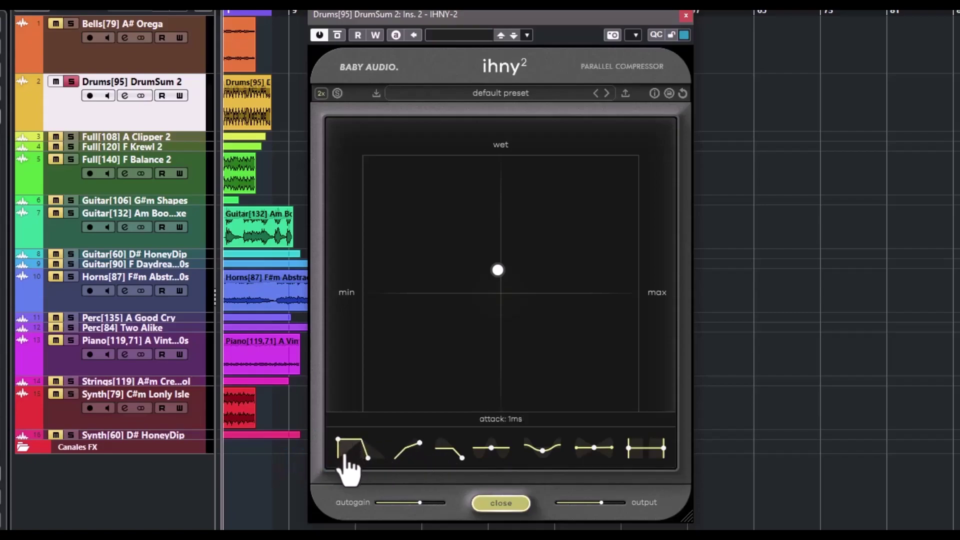
left_click_drag(343, 445, 364, 448)
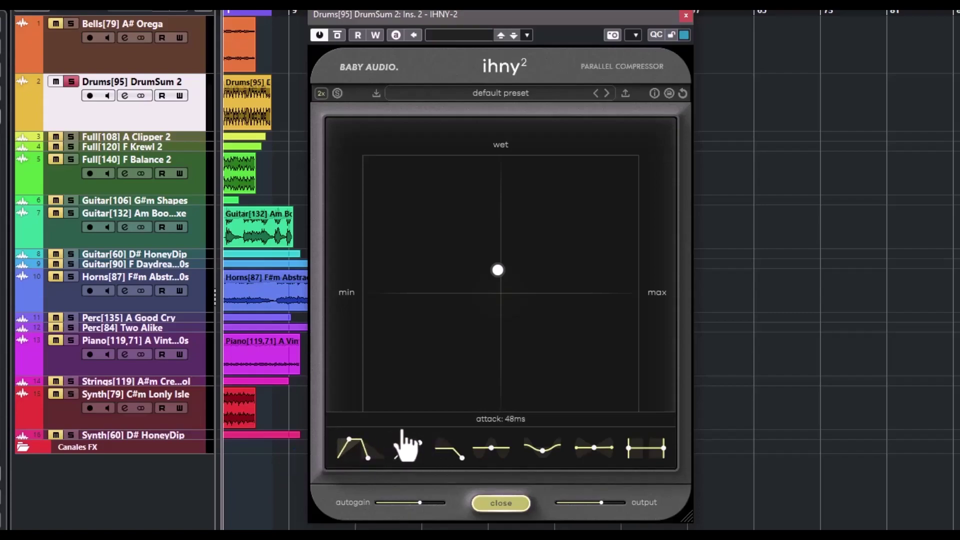
left_click_drag(370, 457, 361, 457)
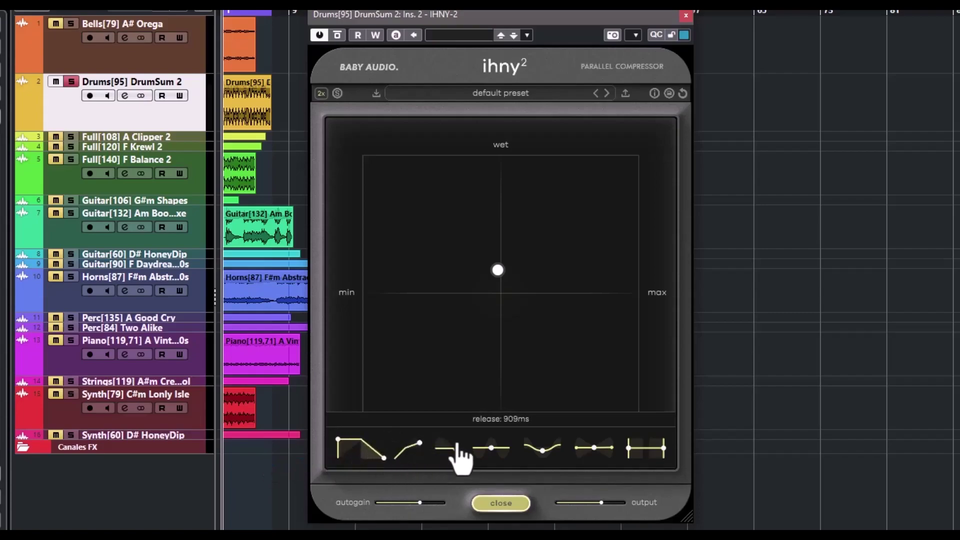
Adjust the curve beside the attack and release envelope, and sweep punch up to 100% before settling it lower.
left_click_drag(422, 452, 349, 341)
left_click_drag(380, 388, 440, 383)
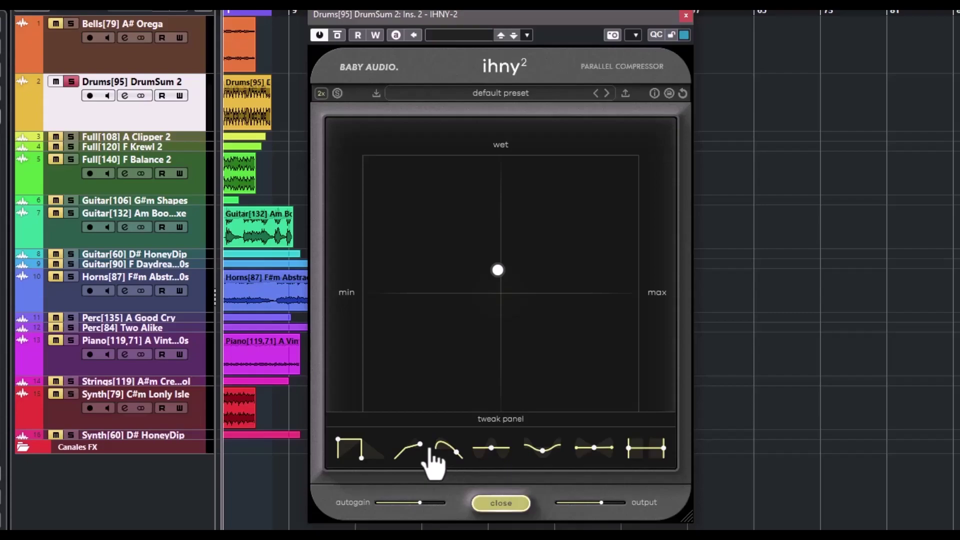
left_click_drag(450, 444, 449, 386)
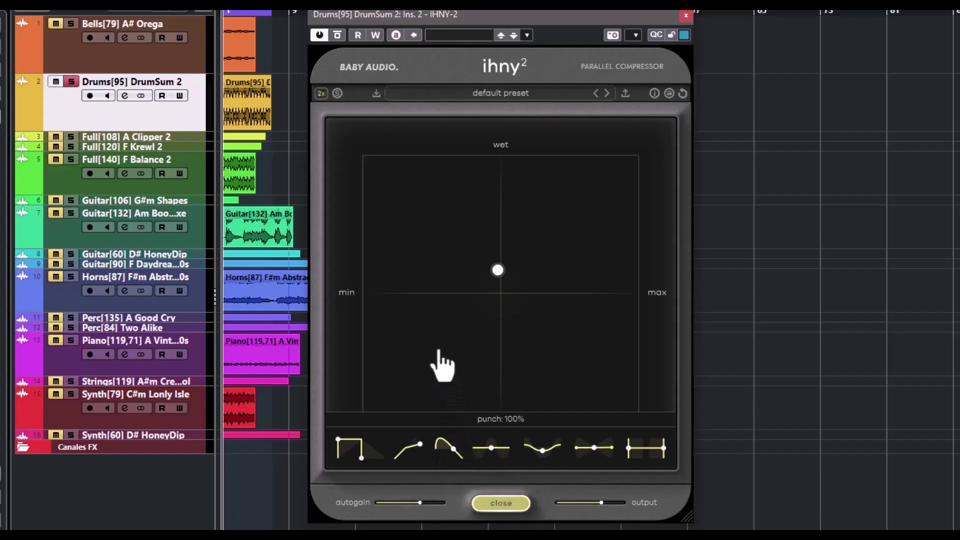
left_click_drag(453, 448, 459, 455)
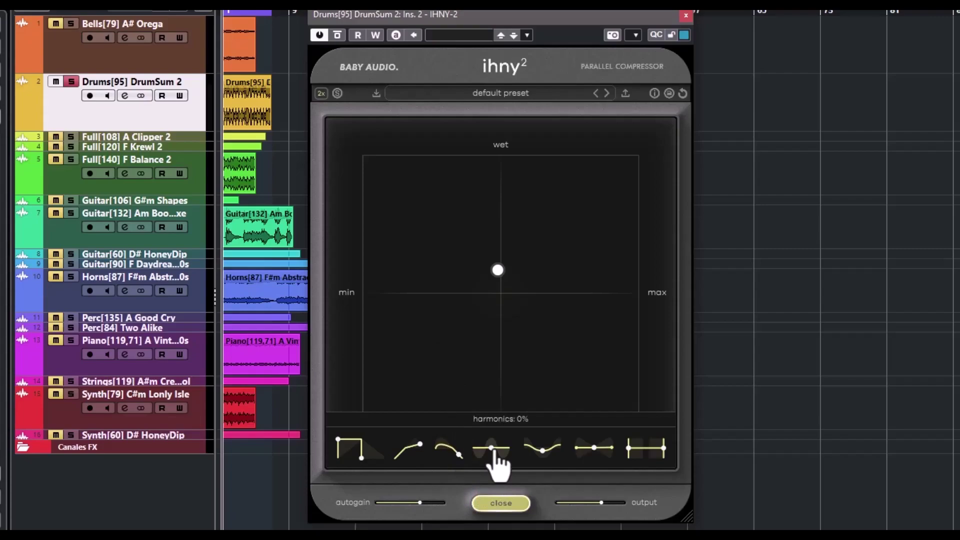
Raise harmonics to about 60%, and sweep shape up to 100% before settling it lower.
left_click_drag(492, 448, 498, 378)
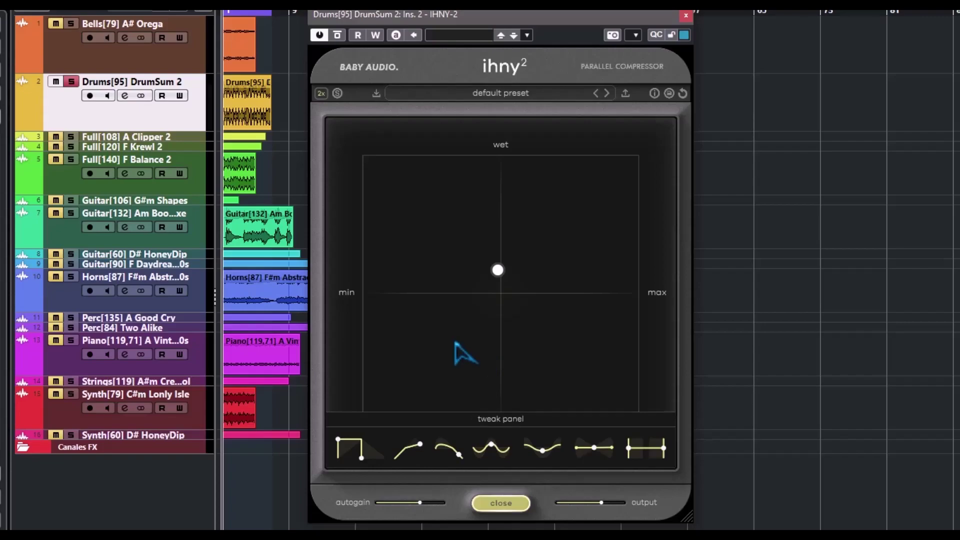
mouse_move(493, 454)
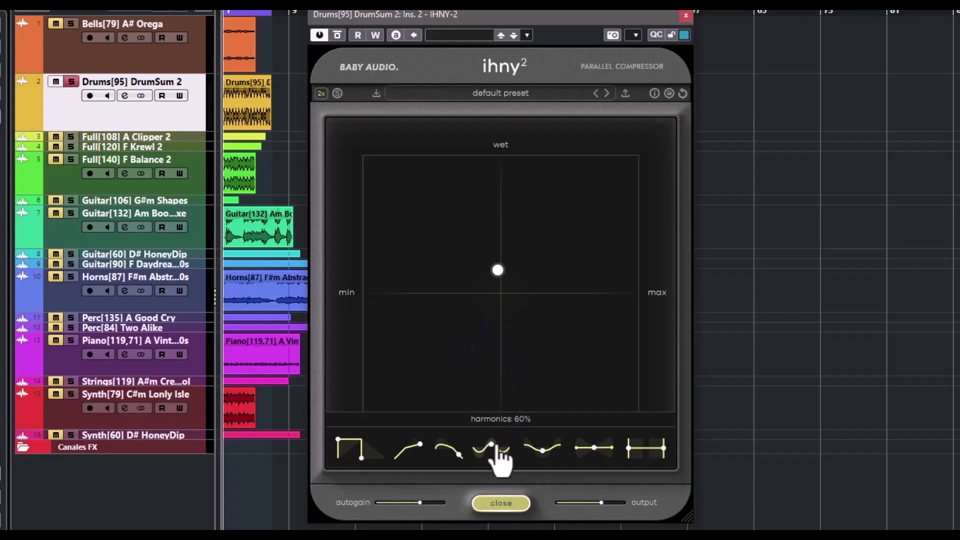
mouse_move(492, 445)
left_mouse_down()
mouse_move(493, 463)
mouse_move(495, 394)
mouse_move(495, 450)
mouse_move(496, 438)
left_mouse_up()
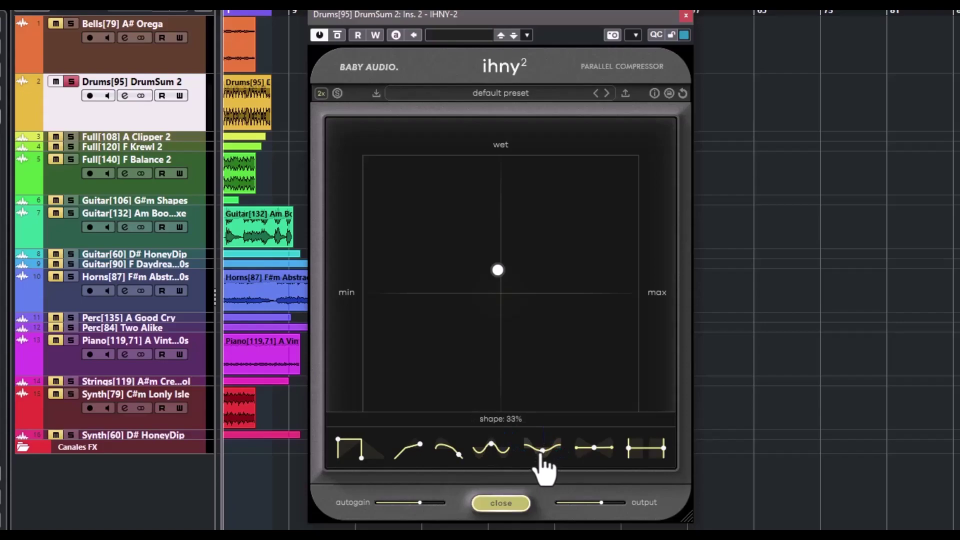
left_click_drag(542, 454, 560, 326)
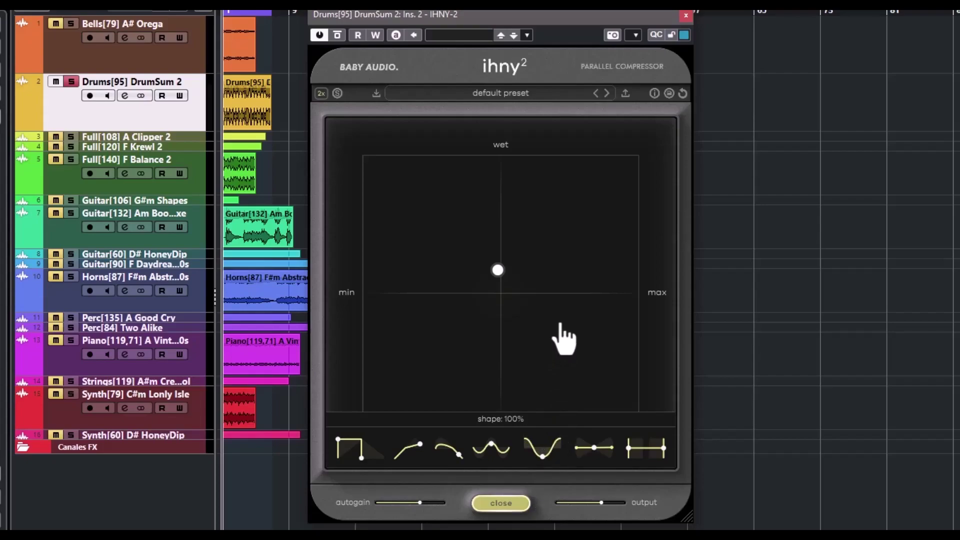
left_click_drag(560, 325, 550, 419)
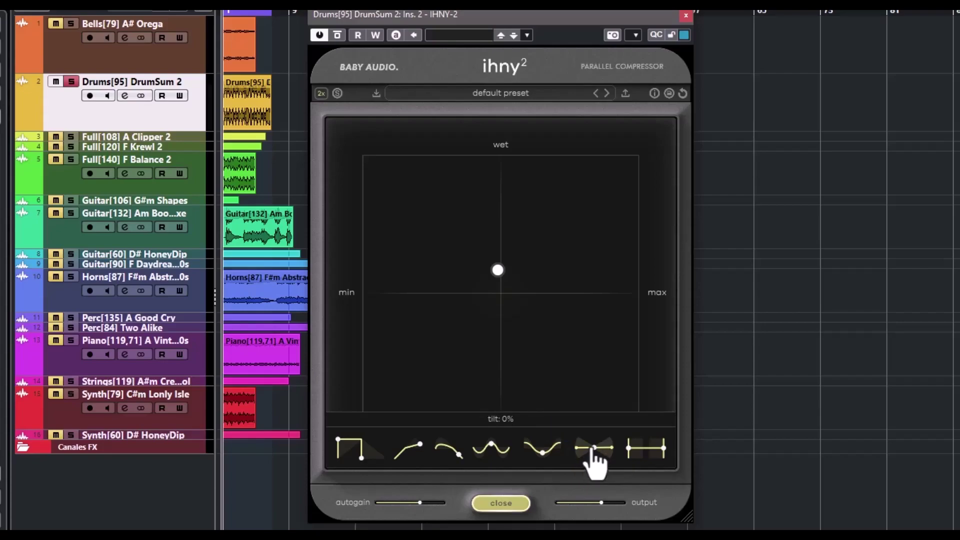
Try tilt at -100%, +100% and +66%, and return it to flat.
left_click_drag(589, 458, 587, 505)
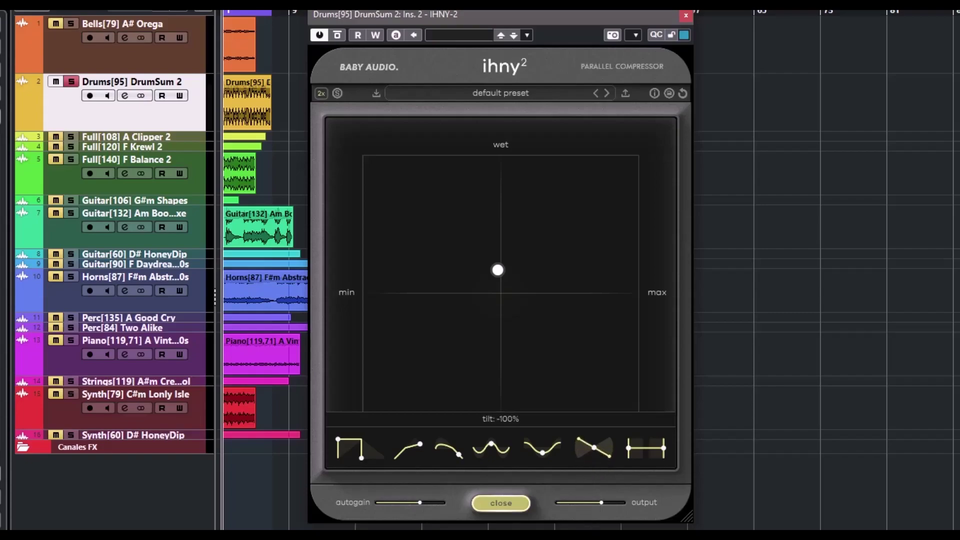
left_click_drag(621, 457, 611, 385)
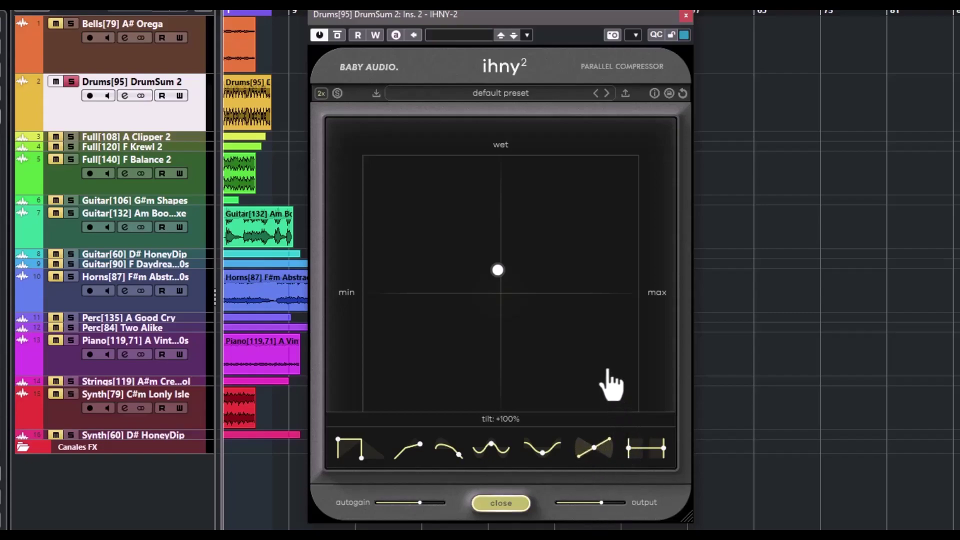
left_click_drag(611, 385, 611, 400)
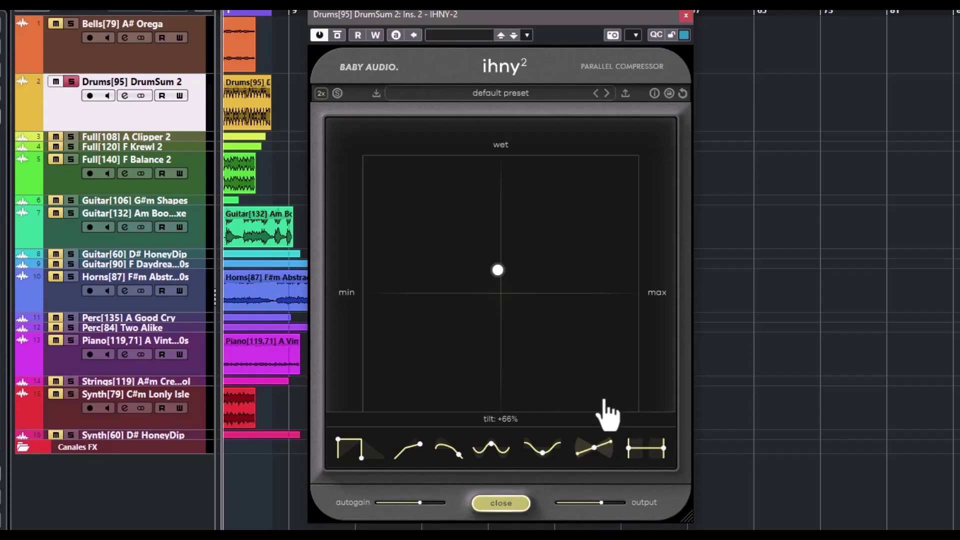
left_click_drag(608, 415, 600, 457)
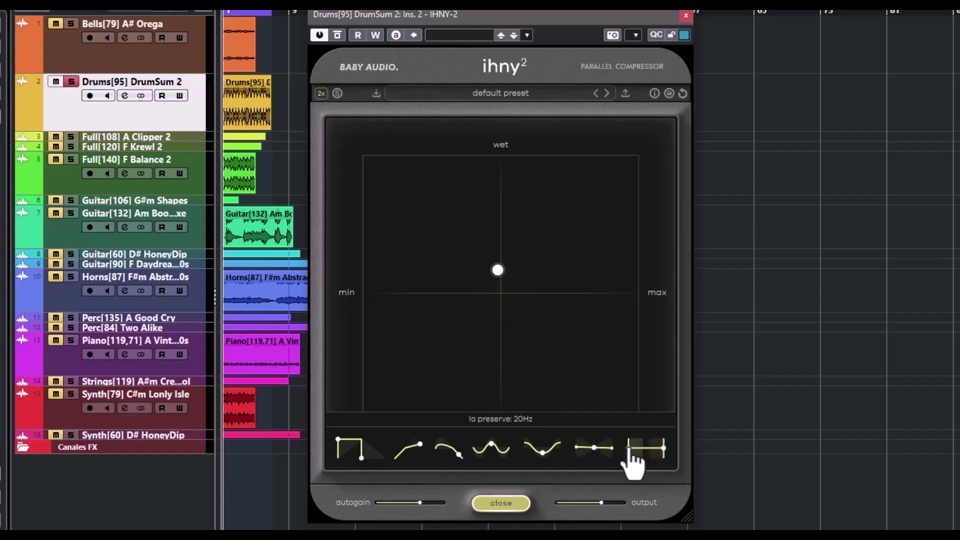
Raise the lo preserve frequency slightly, pull in the high-frequency preserve limit a little, and hide the tweak controls.
left_click_drag(629, 448, 656, 447)
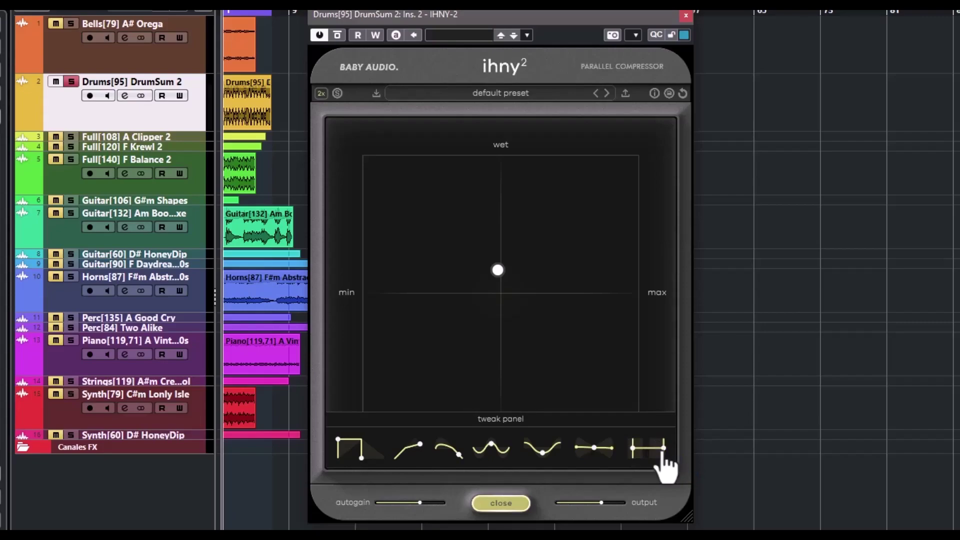
left_click_drag(662, 448, 658, 448)
left_click_drag(629, 503, 620, 475)
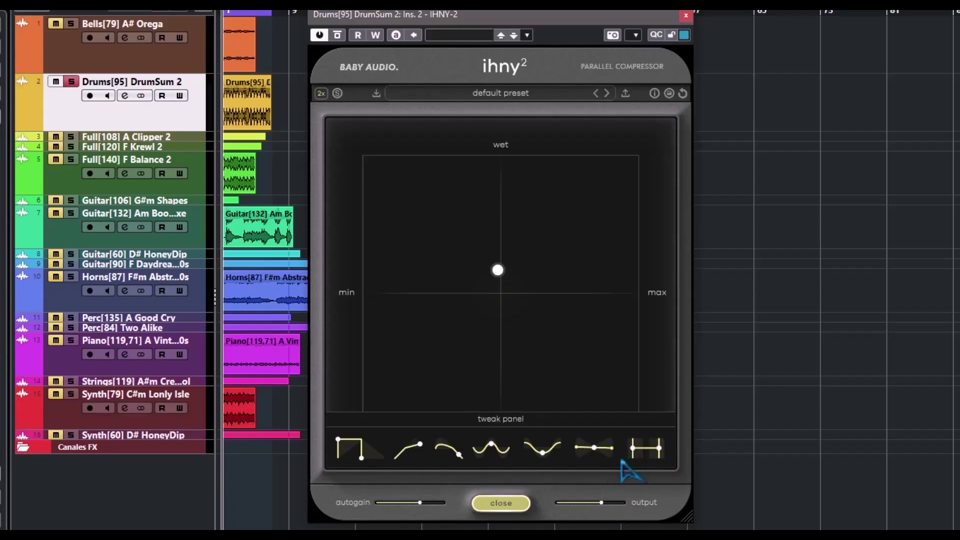
left_click(500, 509)
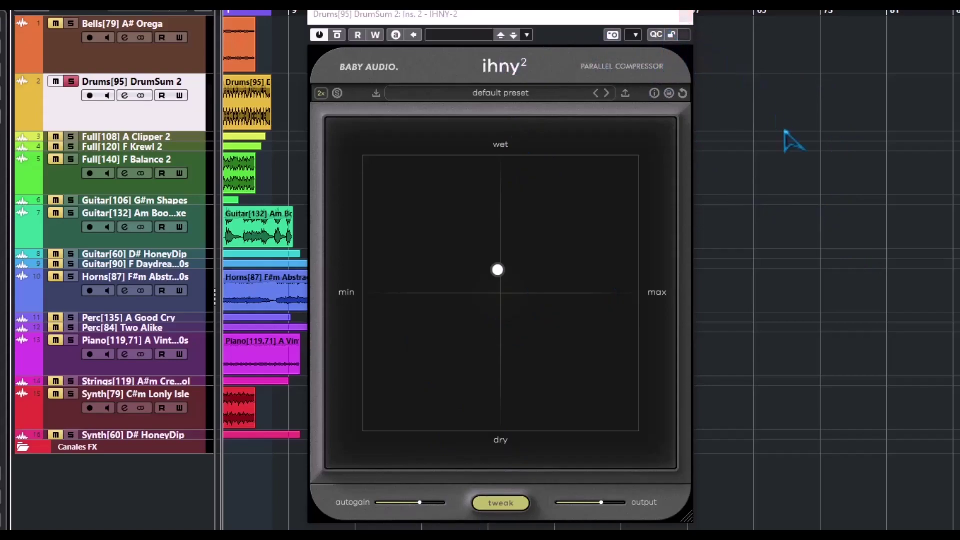
Play the drum loop with IHNY-2 bypassed and again with it active to compare the sound.
left_click(336, 44)
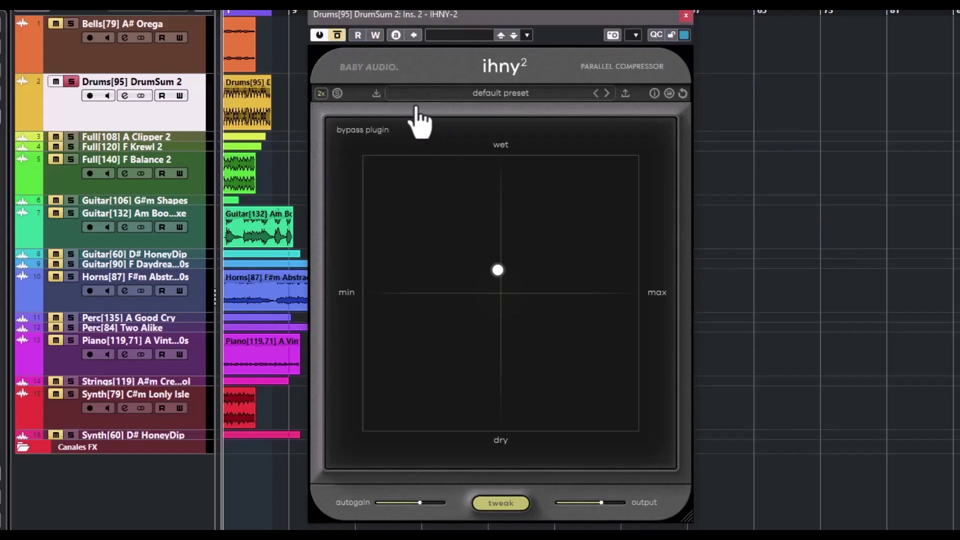
key("space")
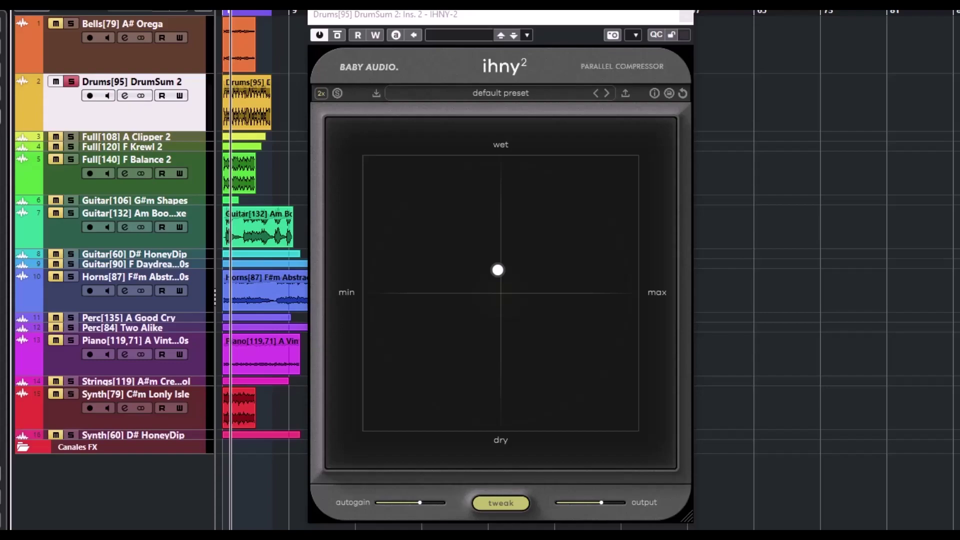
key("space")
Rework the drum compression with high wet and amount levels, a longer attack, tilt at -100% and a narrower preserve range.
left_click_drag(497, 270, 557, 202)
left_click(501, 503)
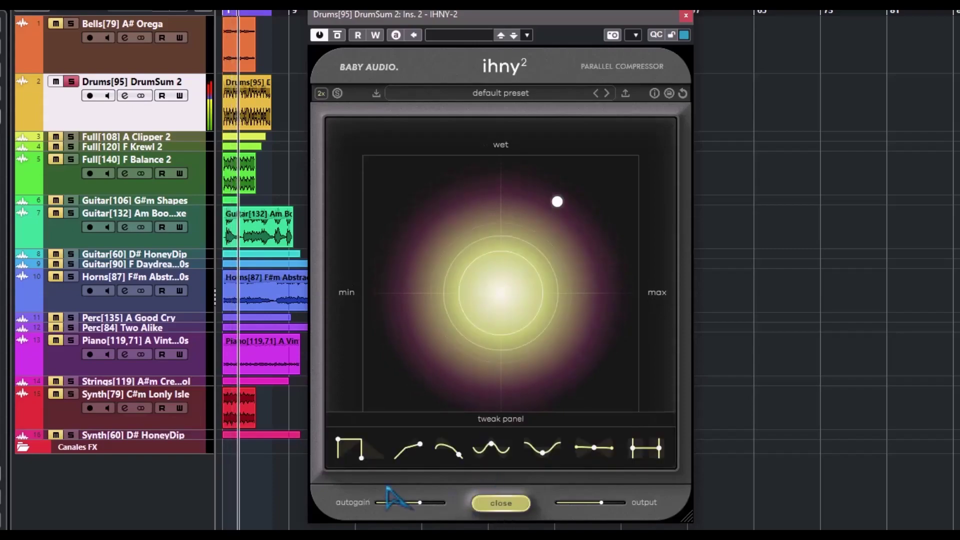
left_click_drag(347, 453, 530, 436)
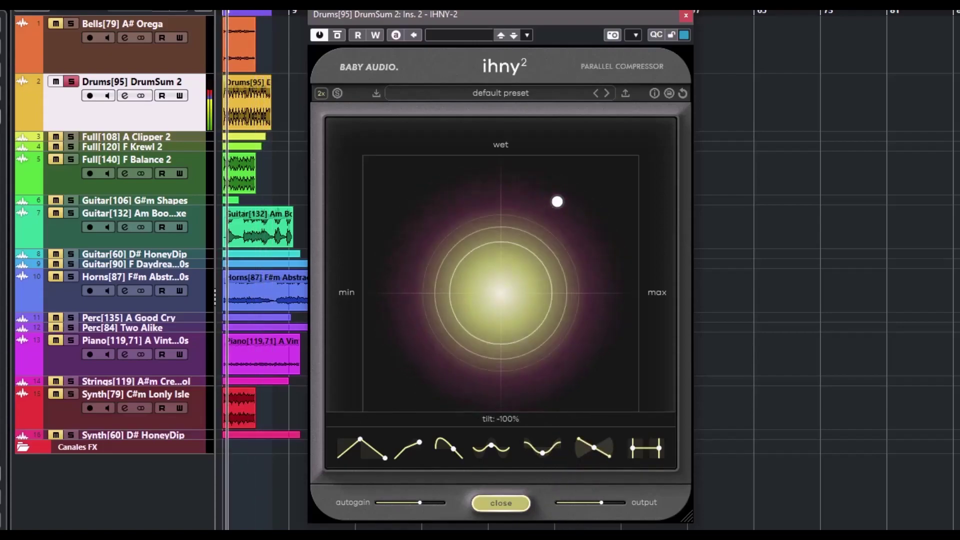
mouse_move(646, 449)
left_mouse_down()
mouse_move(686, 463)
mouse_move(660, 450)
left_mouse_up()
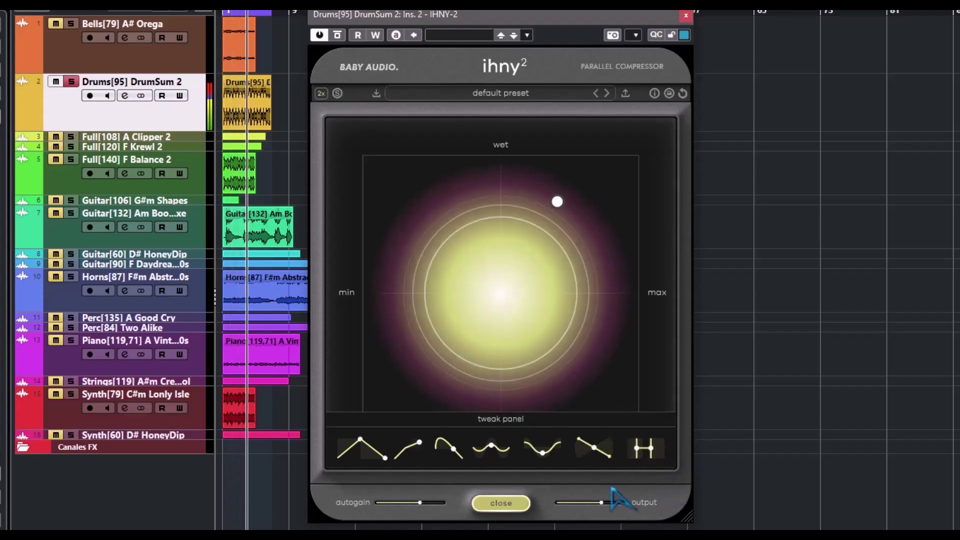
left_click_drag(556, 201, 517, 165)
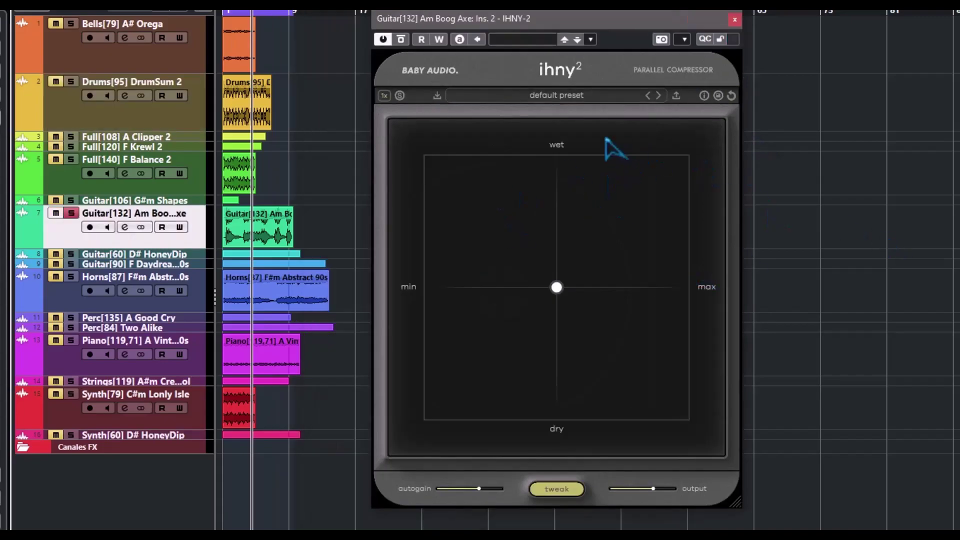
Play the guitar loop and set its compression to 100% wet and 0% amount.
key("space")
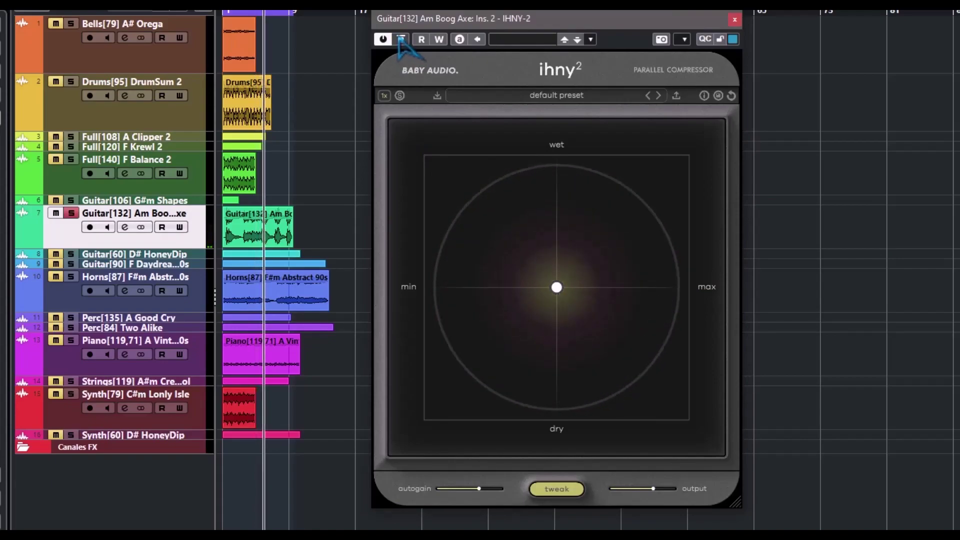
key("space")
left_click(422, 133)
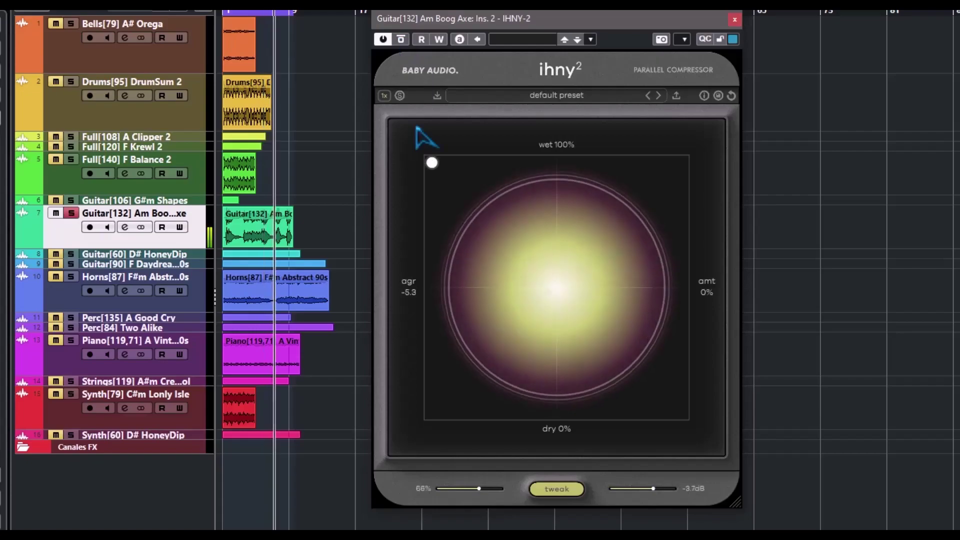
Show the guitar's tweak controls, lengthen the release, raise the punch and set harmonics to 100%.
left_click(560, 488)
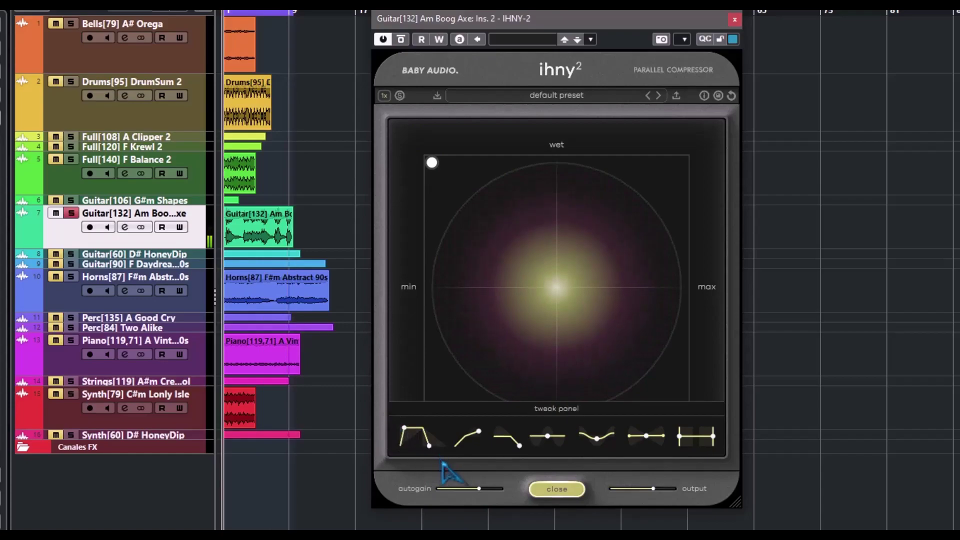
left_click_drag(430, 457, 458, 443)
left_click_drag(506, 420, 443, 308)
left_click_drag(552, 453, 543, 282)
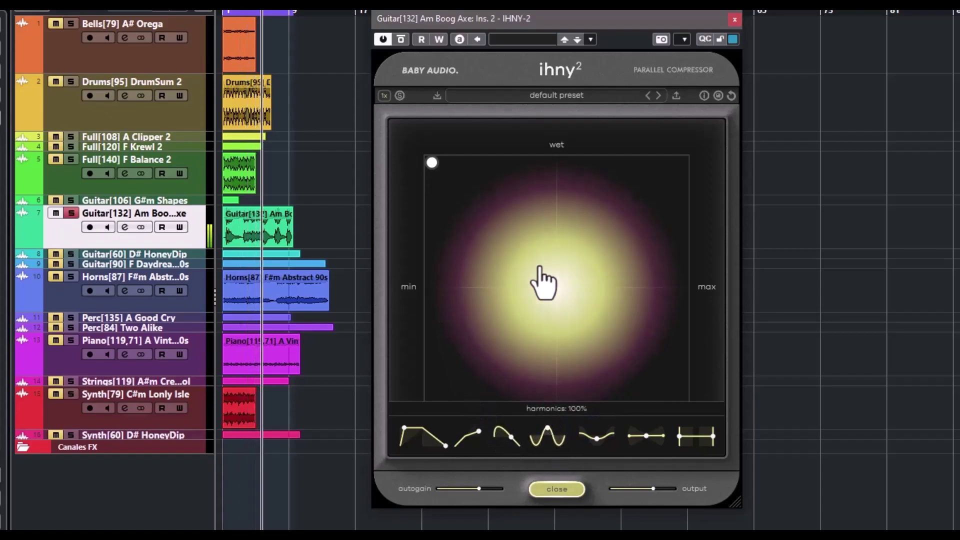
Set the guitar's shape and tilt to +100%, and pull in the high-frequency preserve limit.
left_click_drag(594, 446, 574, 290)
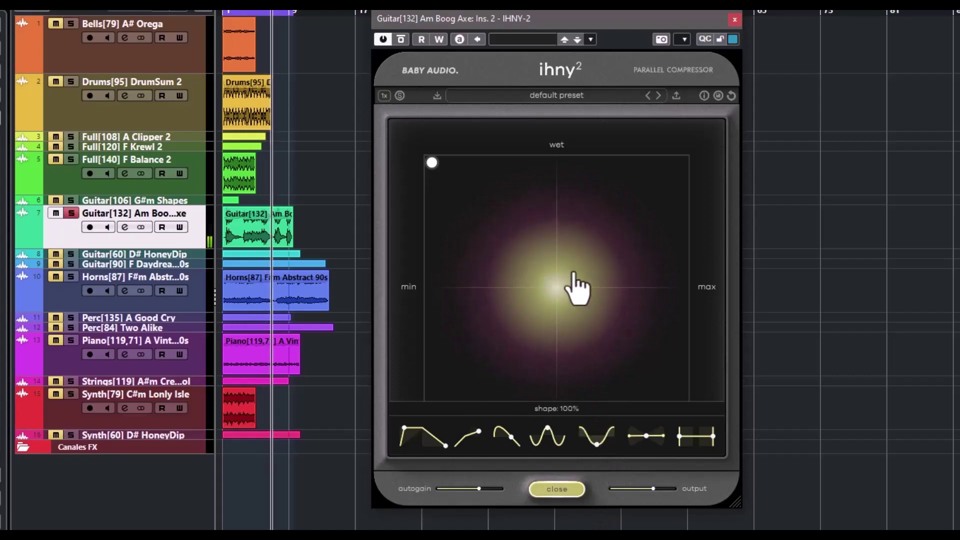
left_click_drag(650, 465, 643, 332)
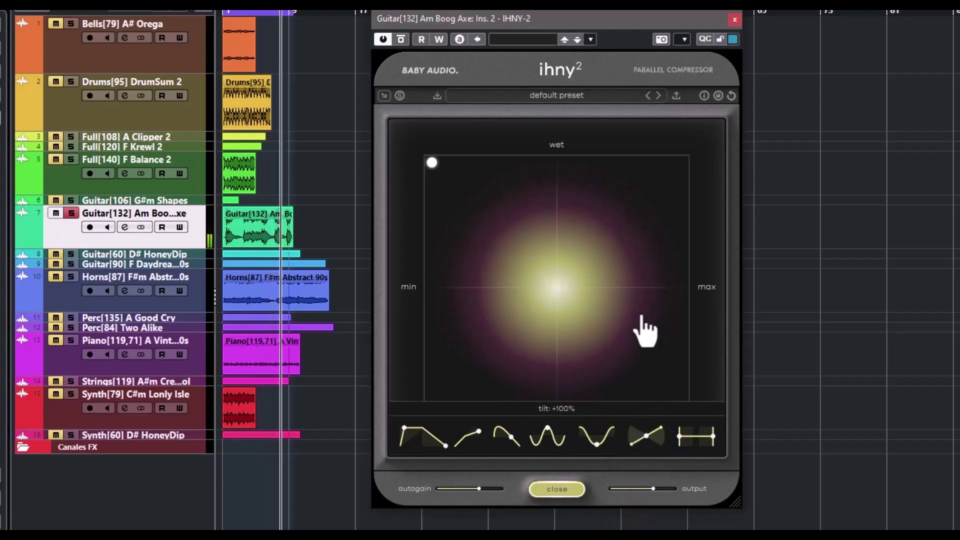
left_click_drag(714, 460, 670, 487)
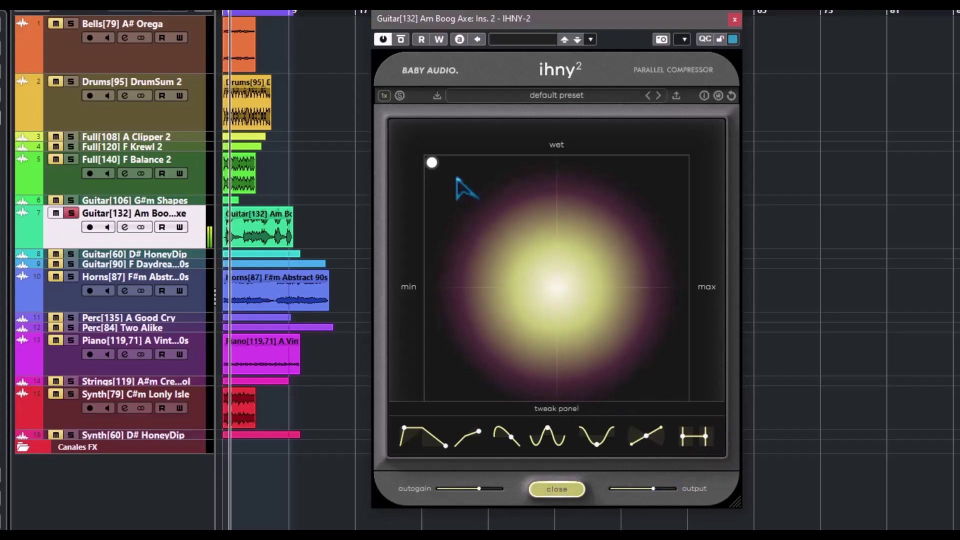
Try the maximum amount at full wet, lower the output to -2.7 dB, and return the amount to minimum.
left_click_drag(433, 162, 682, 163)
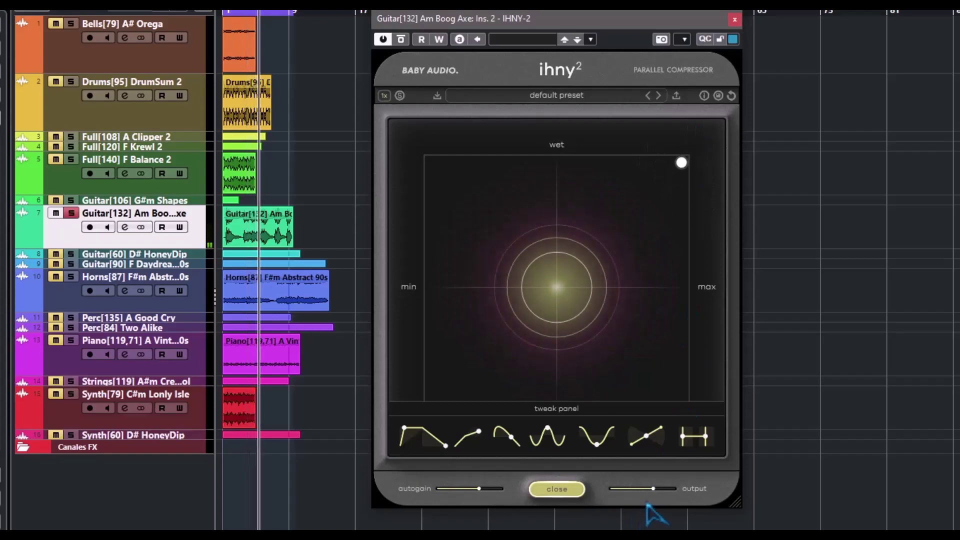
mouse_move(653, 488)
left_mouse_down()
mouse_move(675, 489)
mouse_move(649, 489)
left_mouse_up()
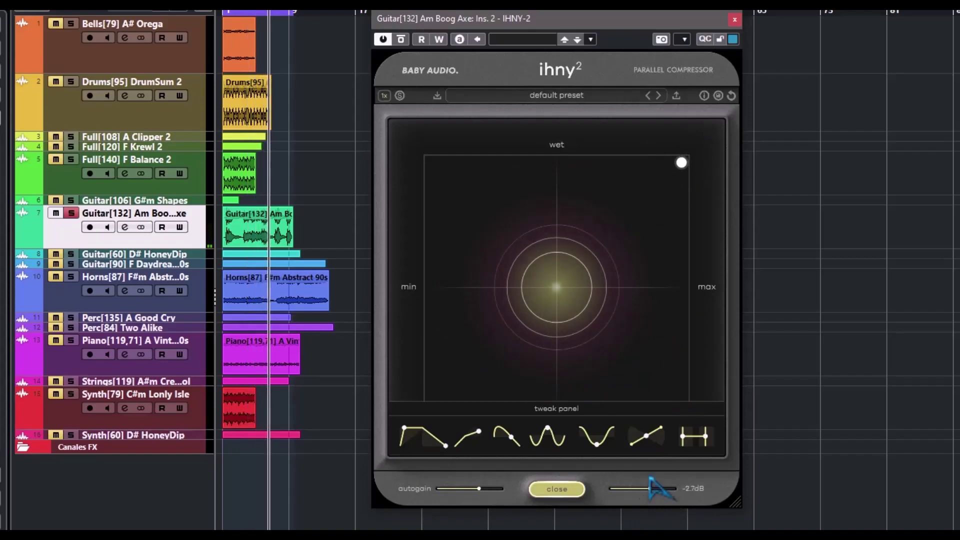
left_click_drag(681, 162, 432, 162)
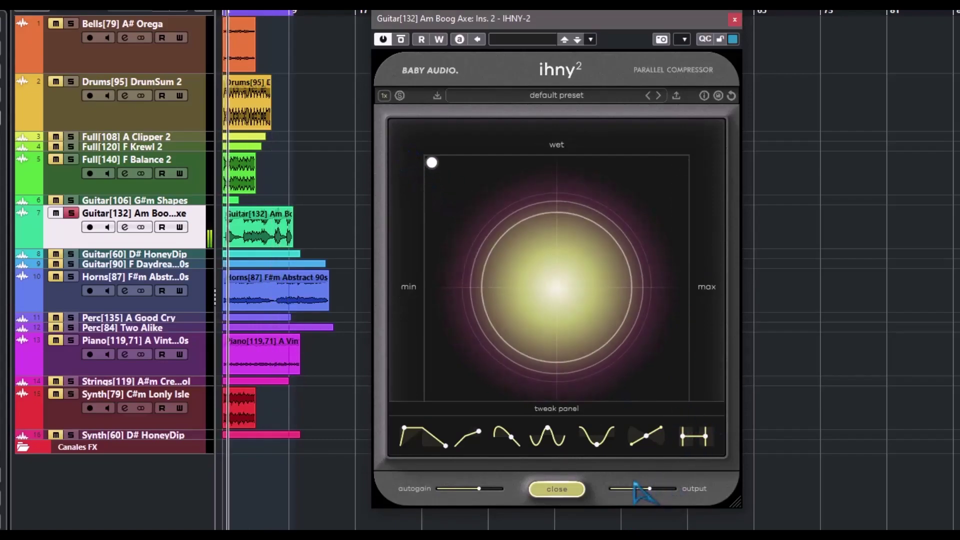
Lengthen the guitar's attack to about 66 ms, shorten the release and lower the ratio.
left_click_drag(410, 440, 497, 442)
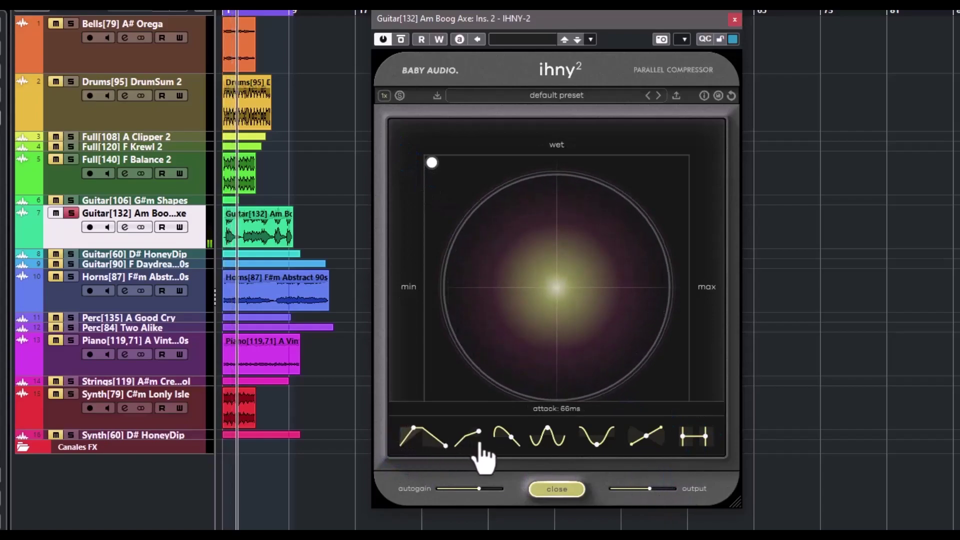
left_click_drag(413, 441, 355, 470)
left_click(479, 438)
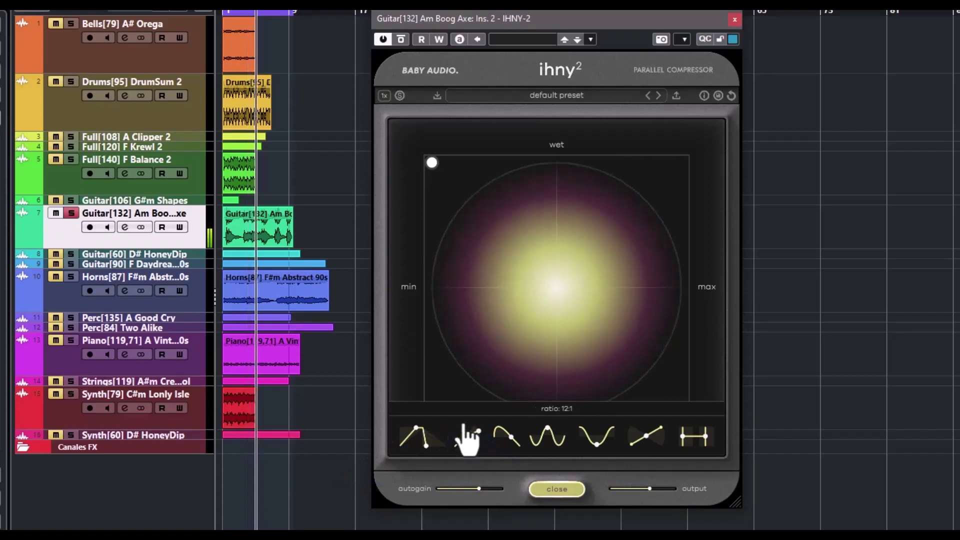
Reduce the guitar's harmonics and shape, and extend the high-frequency preserve limit back to its upper end.
left_click_drag(503, 431, 550, 515)
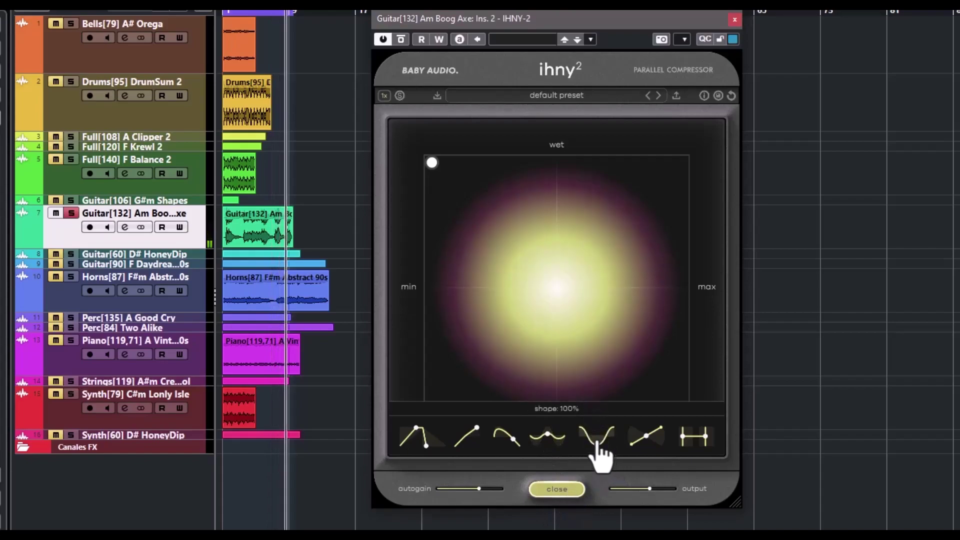
mouse_move(597, 447)
left_mouse_down()
mouse_move(600, 430)
mouse_move(606, 515)
mouse_move(647, 435)
mouse_move(650, 444)
mouse_move(645, 390)
mouse_move(620, 525)
left_mouse_up()
left_click_drag(690, 454, 830, 413)
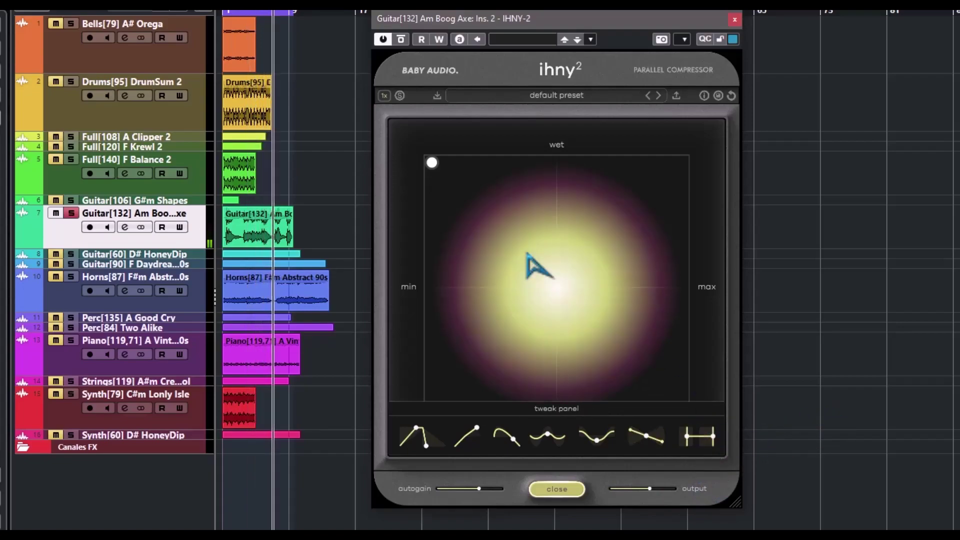
Sweep the guitar's compression point through about 34% wet and 99% amount, and settle it at high wet and amount levels.
left_click_drag(432, 162, 657, 179)
left_click_drag(659, 204, 681, 326)
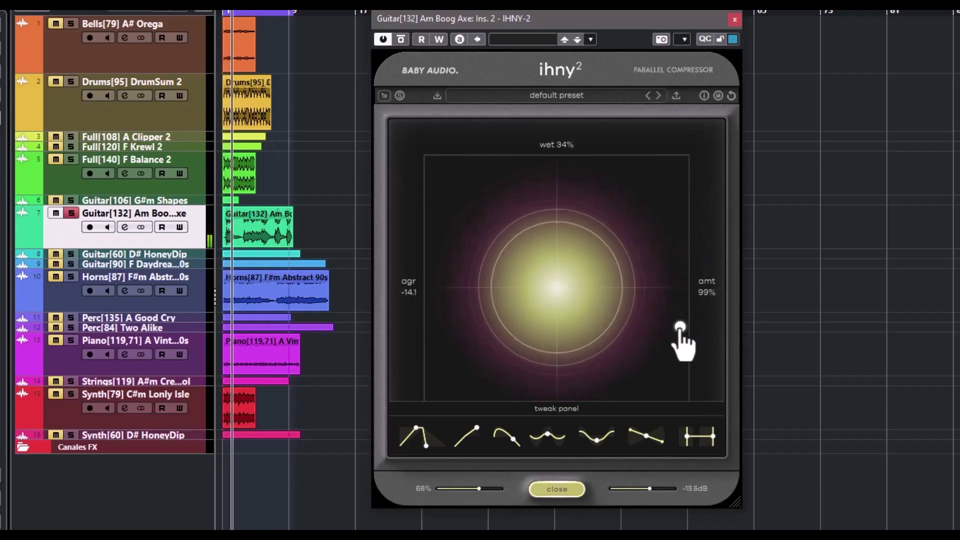
left_click_drag(575, 402, 654, 183)
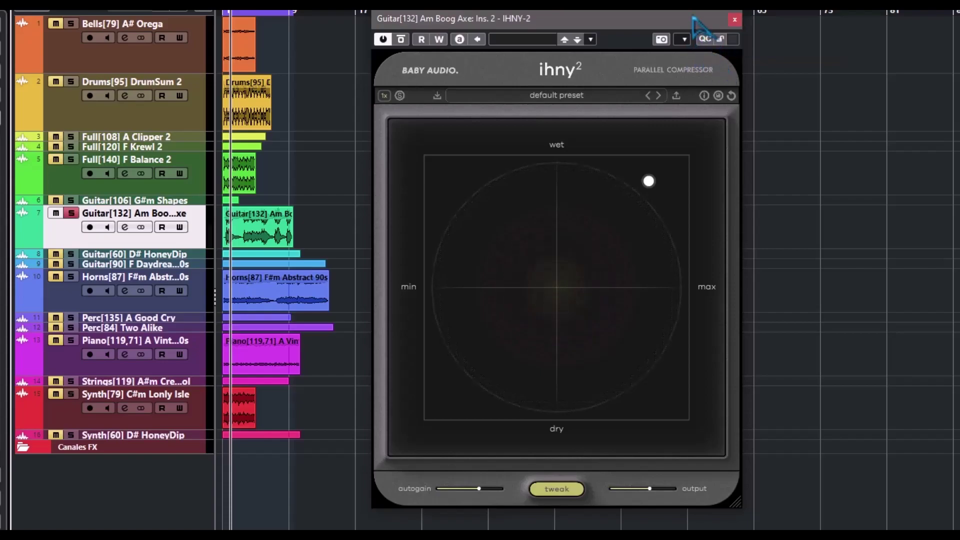
Switch to the horns track, set its compression to full wet at minimum amount, and enable 2x oversampling.
key("Down")
key("Down")
key("Down")
left_click_drag(512, 280, 385, 158)
left_click(336, 90)
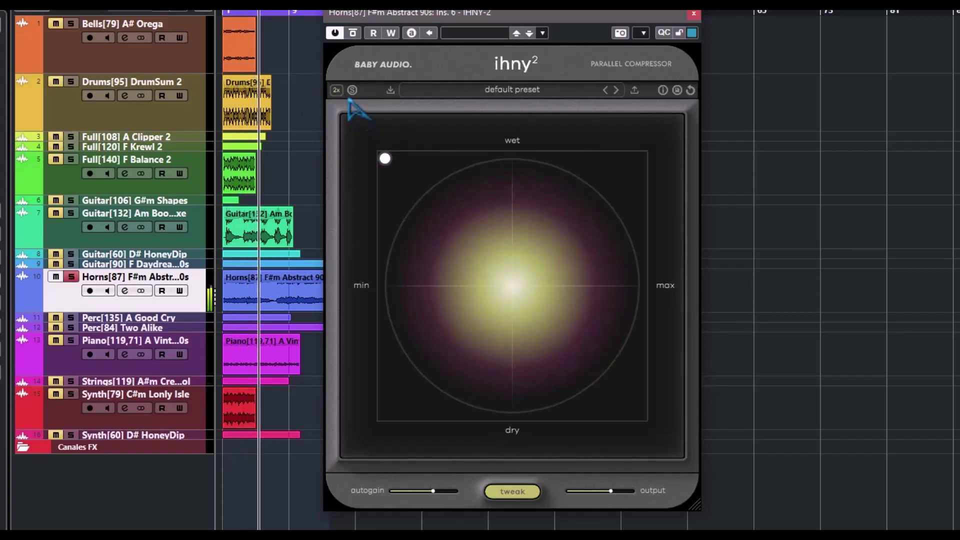
Solo the horns' compressed signal and push the amount to maximum at 100% wet, toggling solo to compare.
left_click(352, 90)
left_click_drag(387, 159, 635, 153)
left_click(352, 90)
left_click(352, 90)
left_click_drag(634, 159, 639, 159)
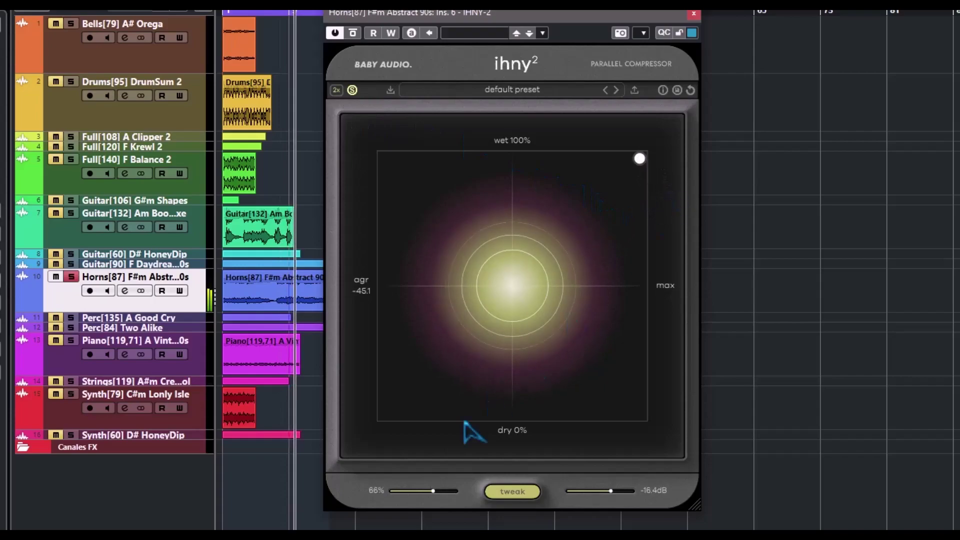
Show the horns' tweak controls, lengthen the release and raise harmonics to 100%, toggling solo off and on to compare.
left_click(510, 491)
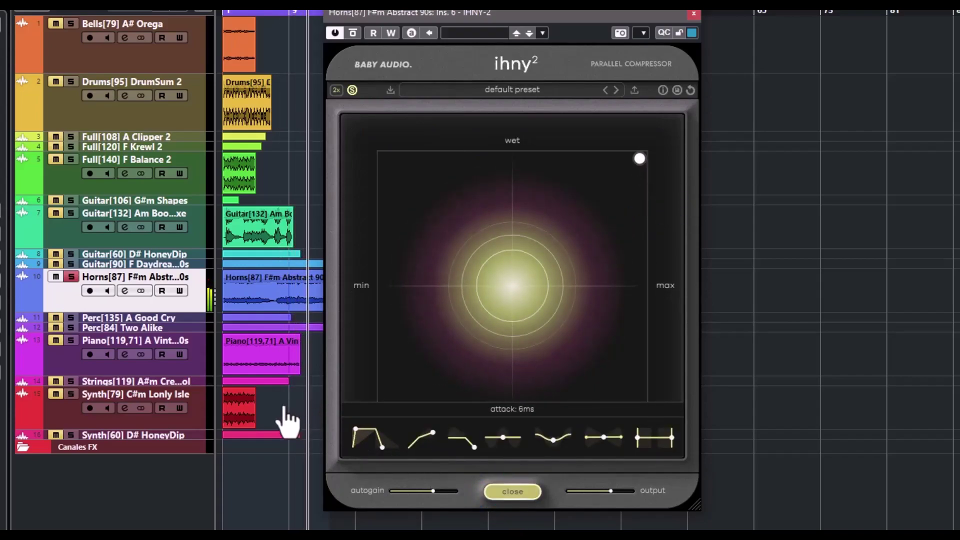
left_click_drag(382, 447, 399, 446)
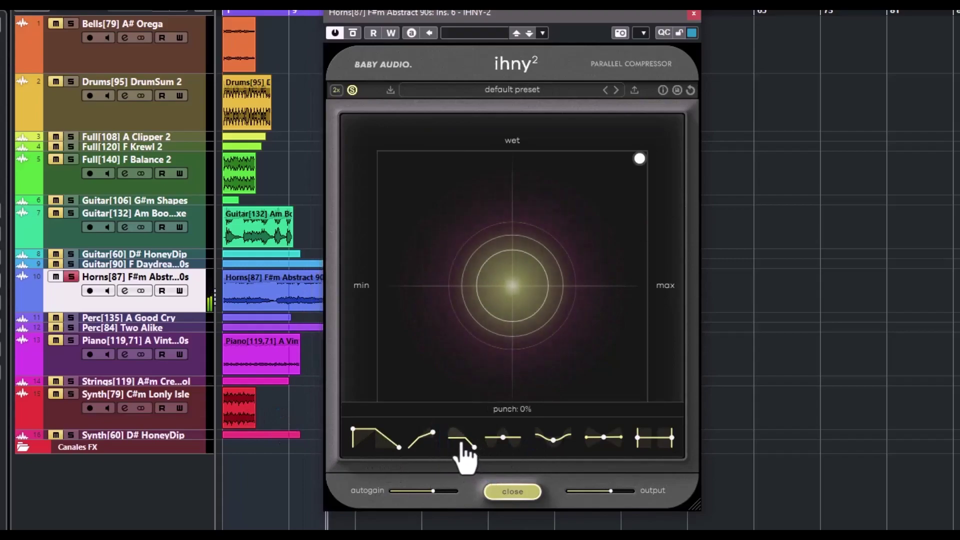
left_click_drag(503, 438, 510, 295)
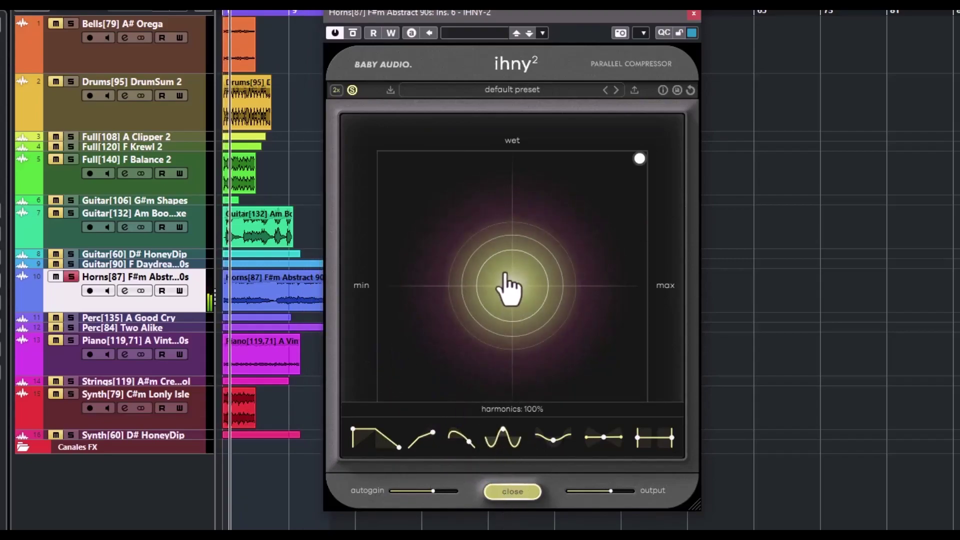
left_click(353, 90)
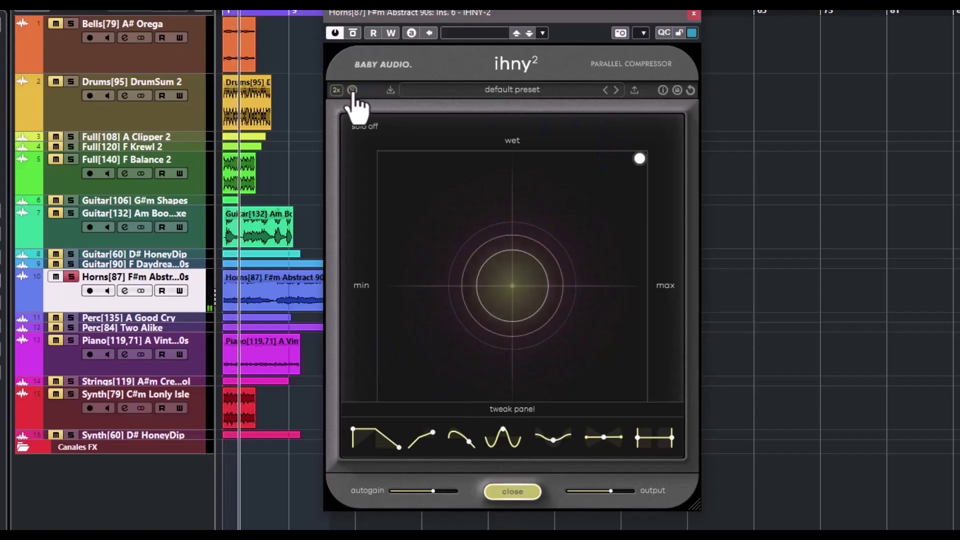
left_click(353, 90)
Reduce the horns' amount at full wet, set tilt to +100% and lower hi preserve to 3.8 kHz.
left_click_drag(623, 158, 444, 189)
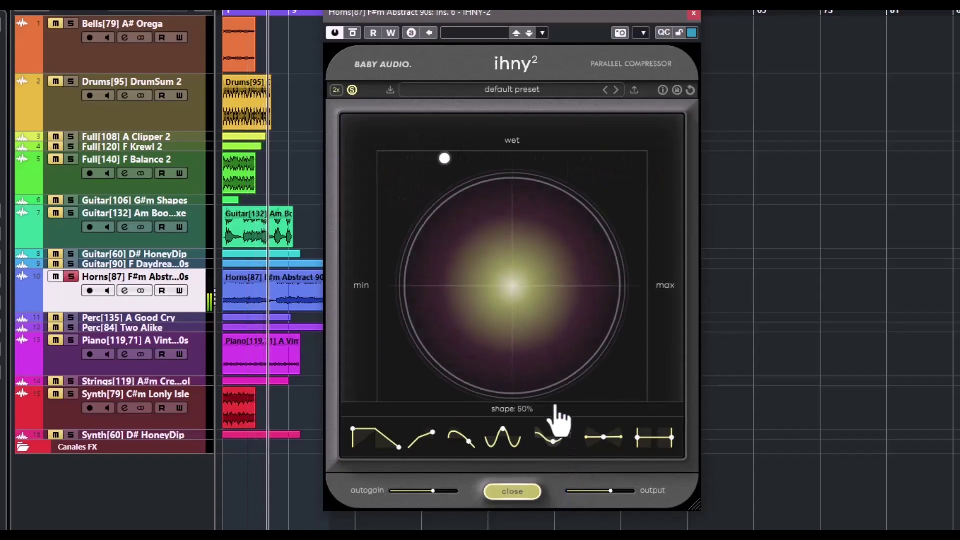
left_click_drag(605, 439, 589, 318)
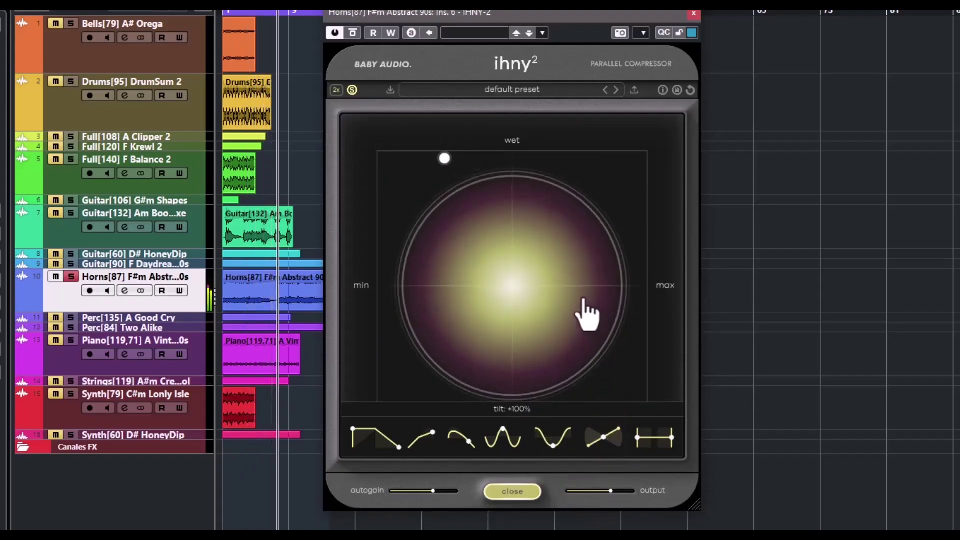
left_click_drag(671, 454, 641, 495)
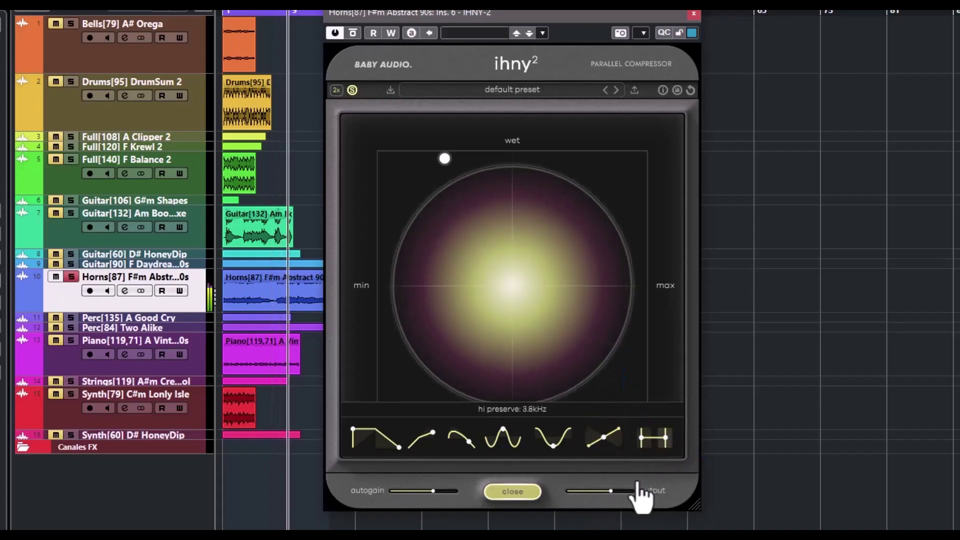
Turn solo off and sweep the horns' compression point across the pad, settling at a high wet level just above mid amount.
left_click_drag(445, 158, 623, 159)
left_click(352, 91)
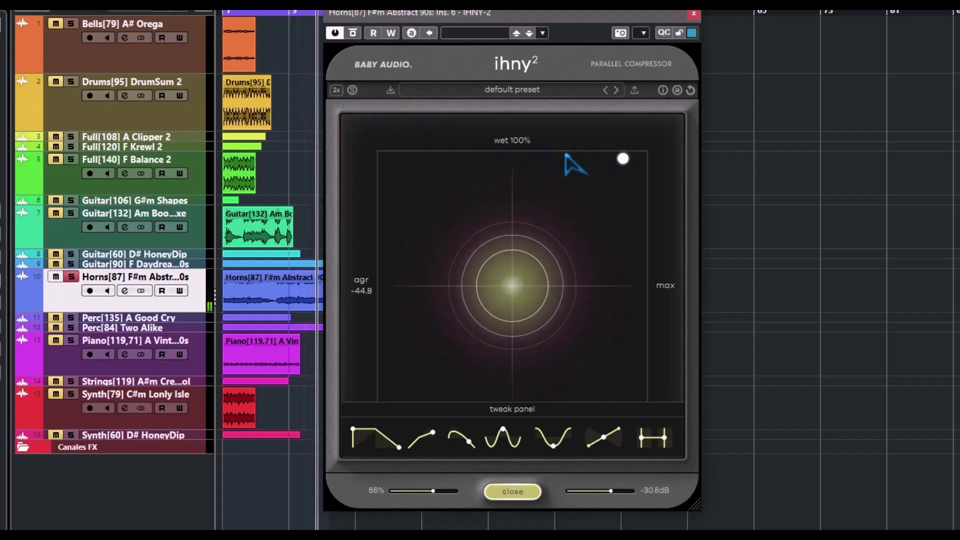
left_click_drag(621, 165, 514, 224)
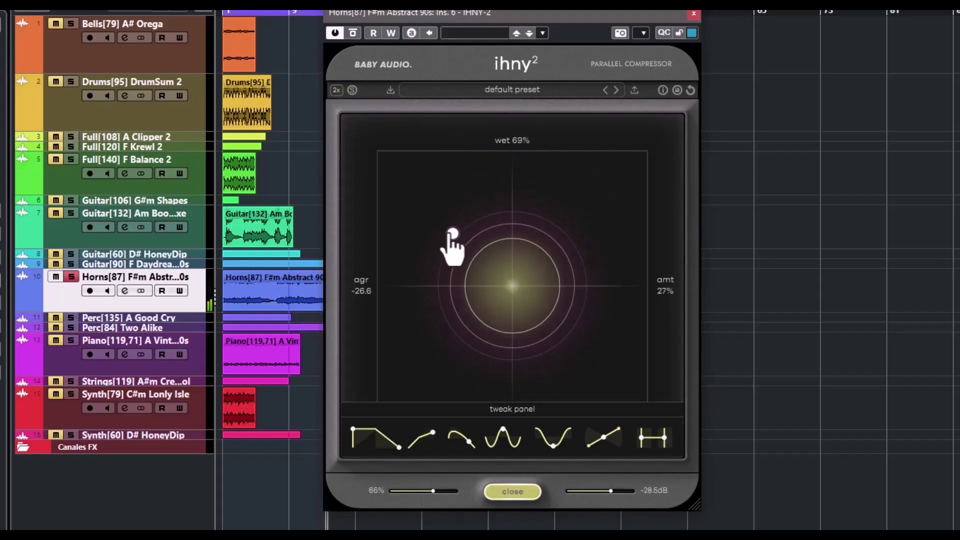
left_click_drag(420, 205, 451, 254)
left_click_drag(436, 301, 539, 156)
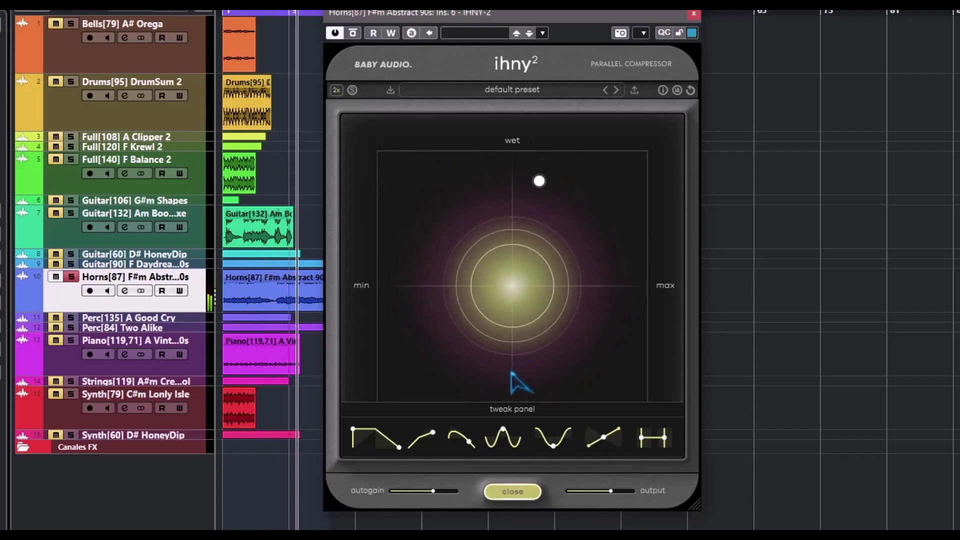
Rework the horns' dynamics with a long attack, short release, 21% punch and reduced harmonics.
left_click_drag(378, 442, 243, 475)
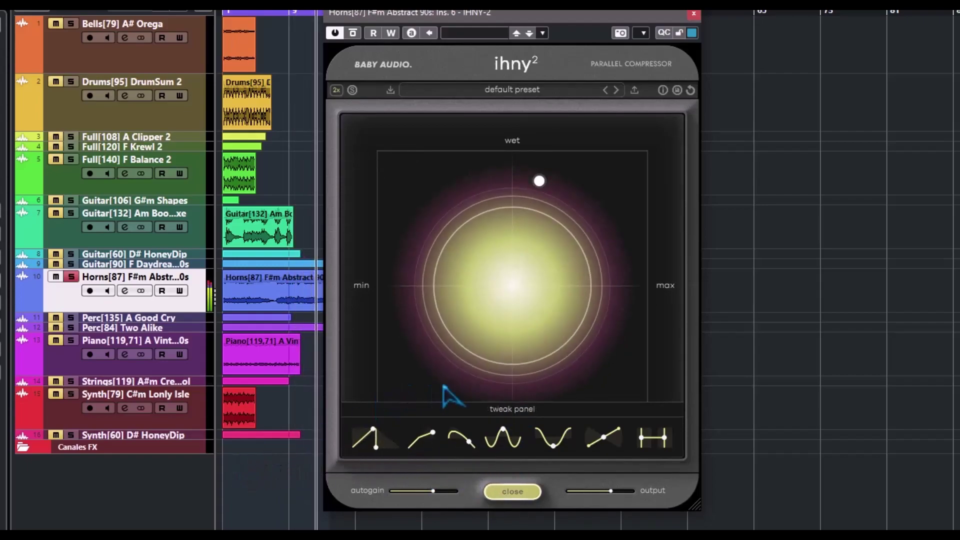
left_click_drag(470, 444, 534, 510)
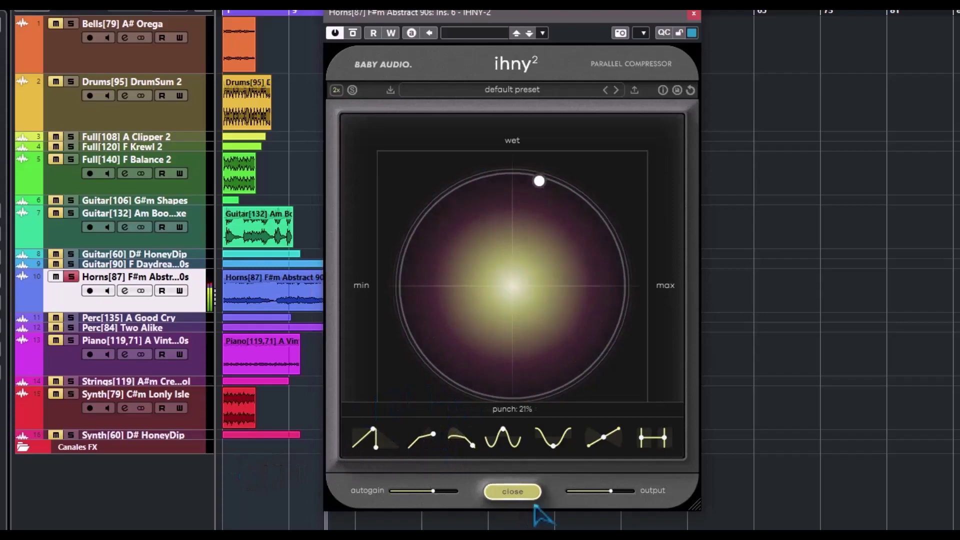
left_click_drag(505, 440, 520, 518)
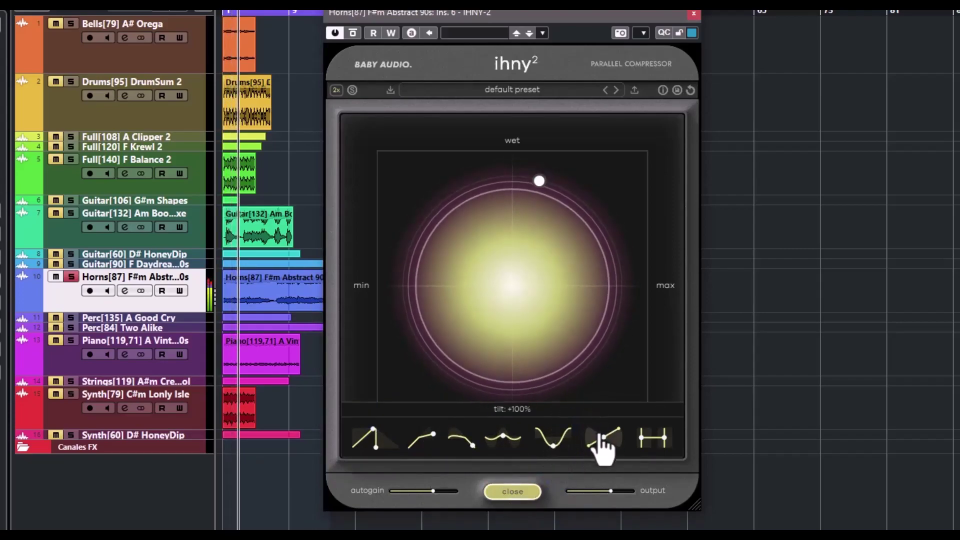
Flatten the horns' tilt and move the compression point between low and high amounts, toggling solo on and off to compare.
left_click_drag(610, 439, 611, 488)
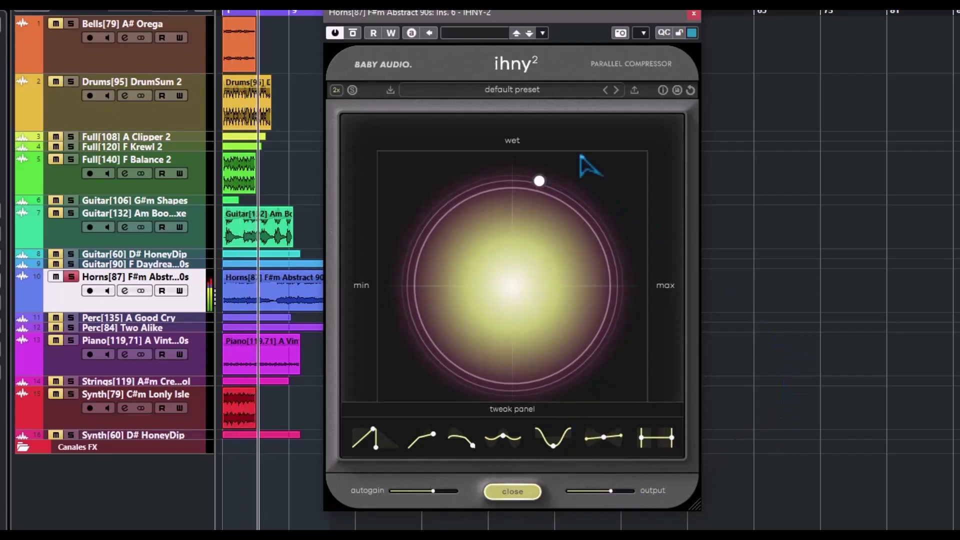
left_click_drag(539, 181, 435, 208)
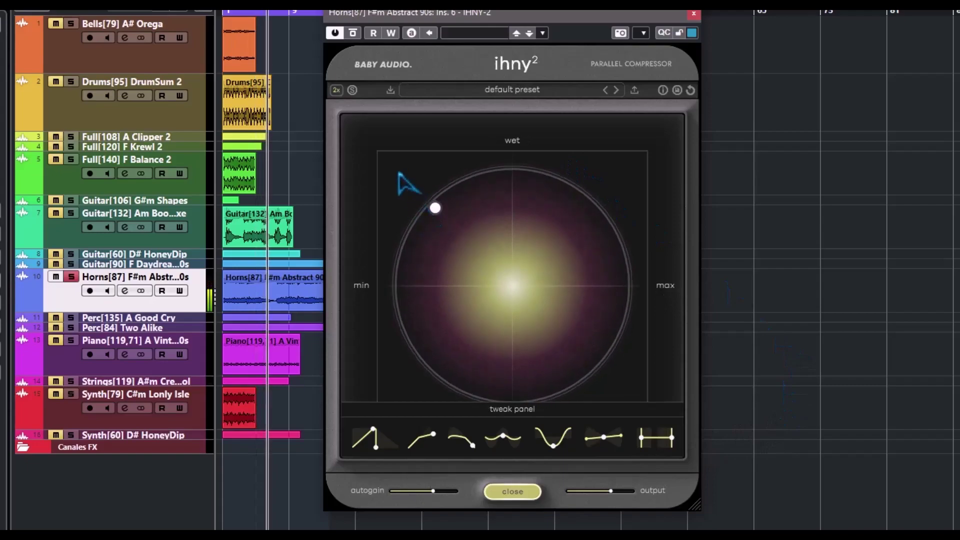
left_click(352, 90)
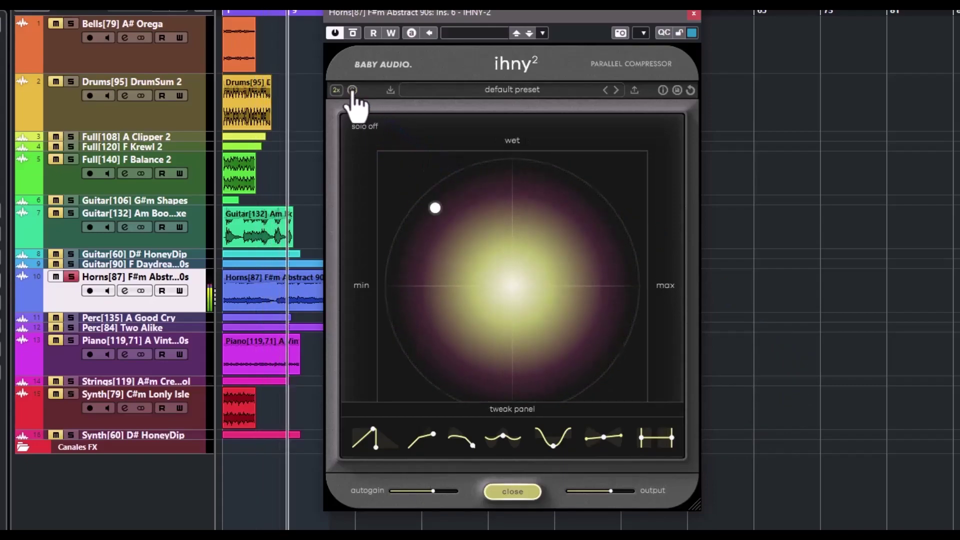
left_click_drag(435, 159, 561, 212)
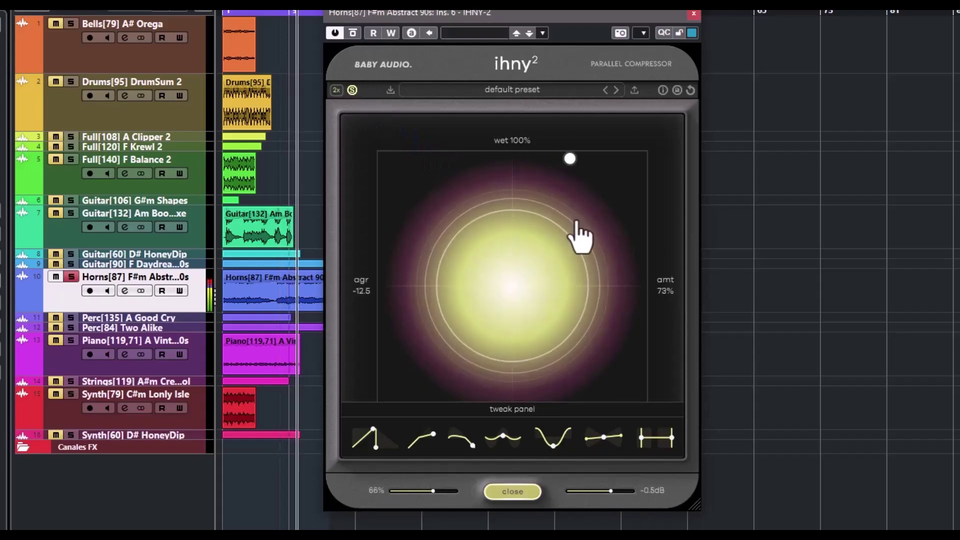
left_click(352, 90)
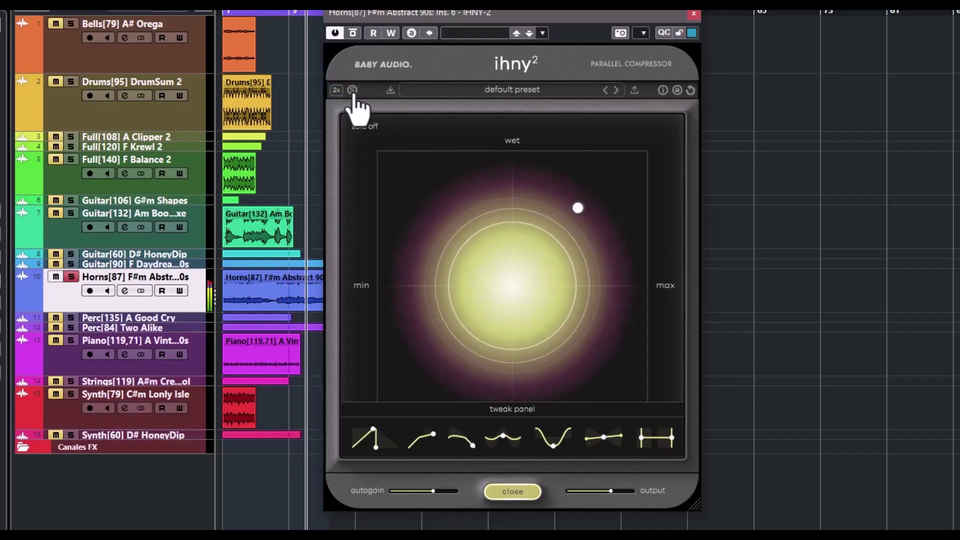
left_click(351, 91)
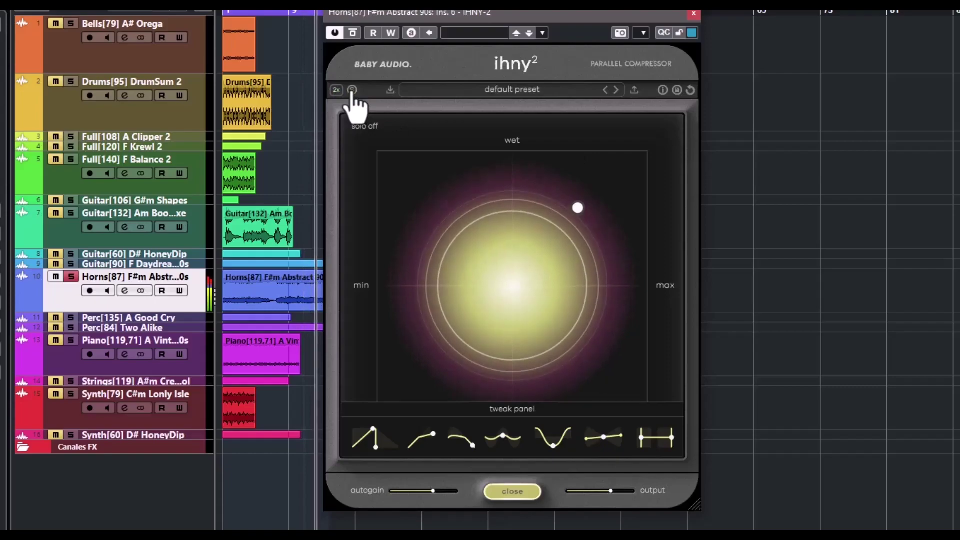
Sweep the horns' compression point from minimum amount towards maximum at a high wet level, and bring the plugin window into focus.
mouse_move(578, 159)
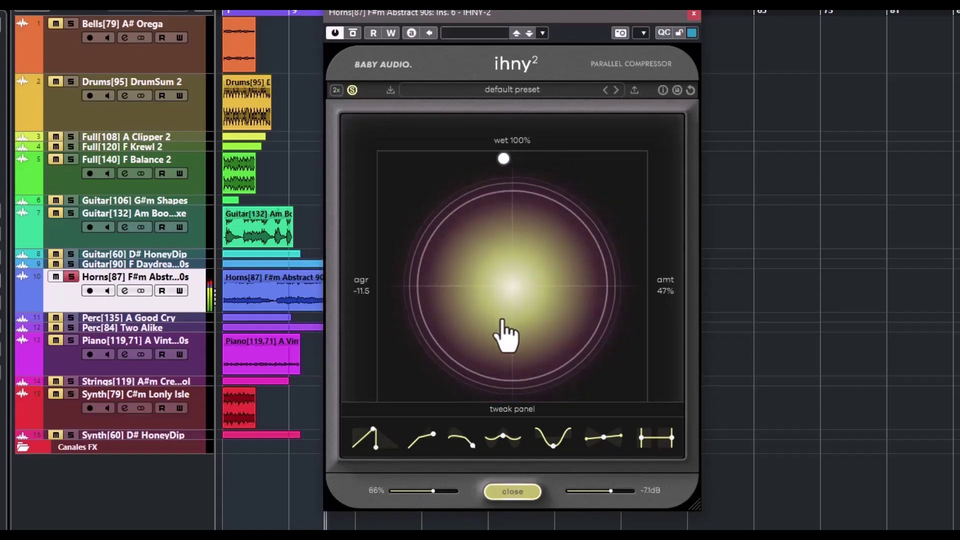
left_click_drag(450, 345, 390, 156)
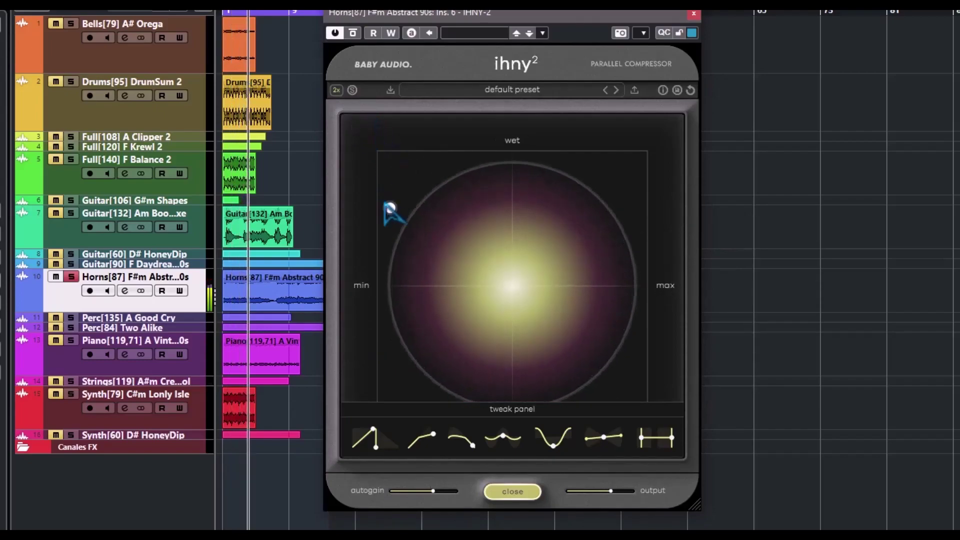
left_click_drag(418, 213, 525, 225)
left_click_drag(592, 228, 620, 205)
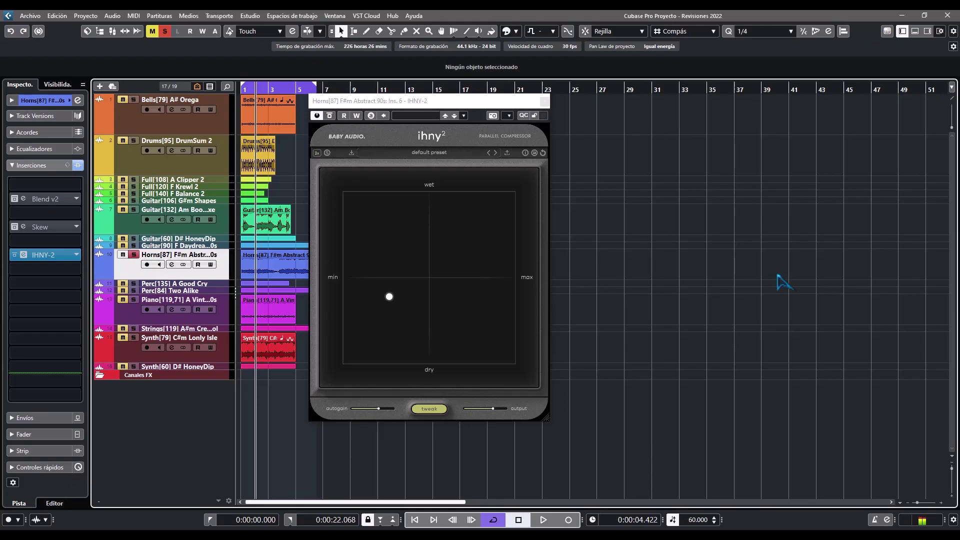
left_click(414, 104)
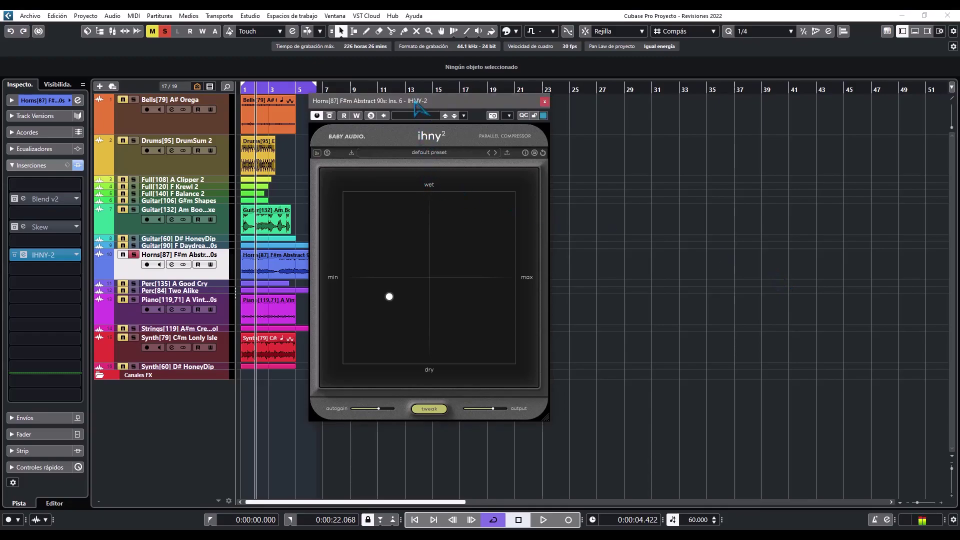